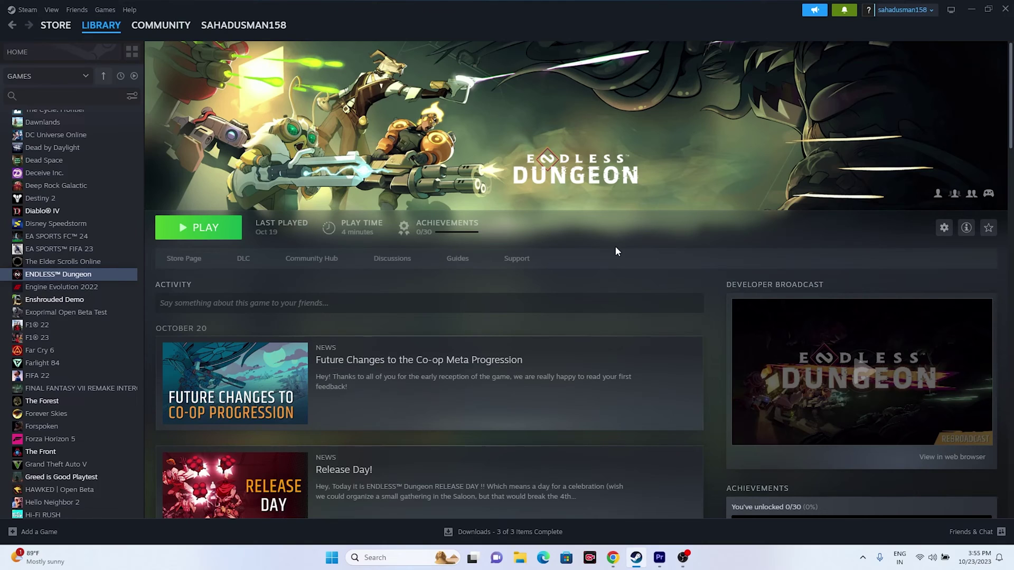
# Step: Bring up the Windows power options to locate the Restart choice, and dismiss them without restarting
pyautogui.click(331, 558)
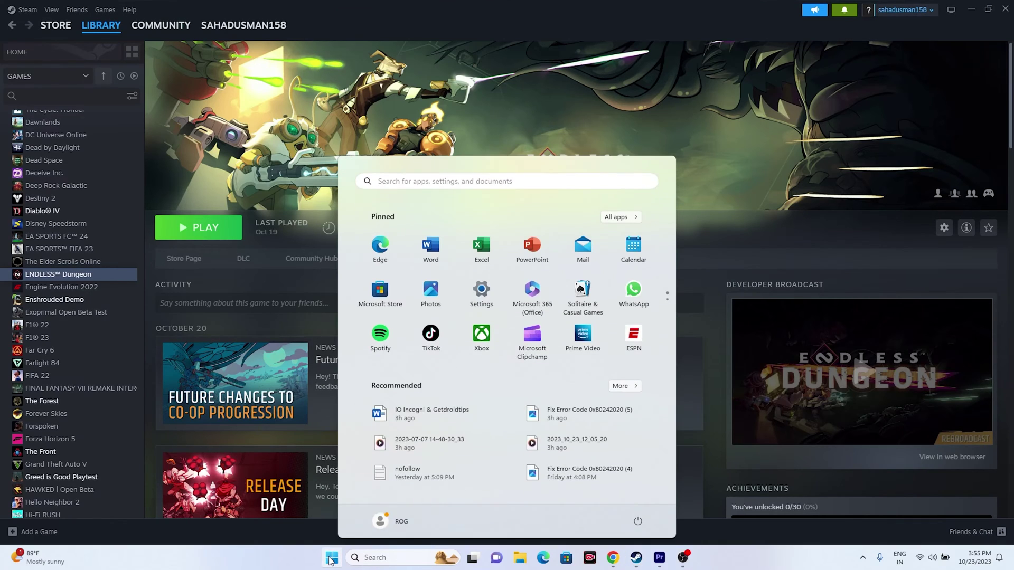
pyautogui.click(639, 521)
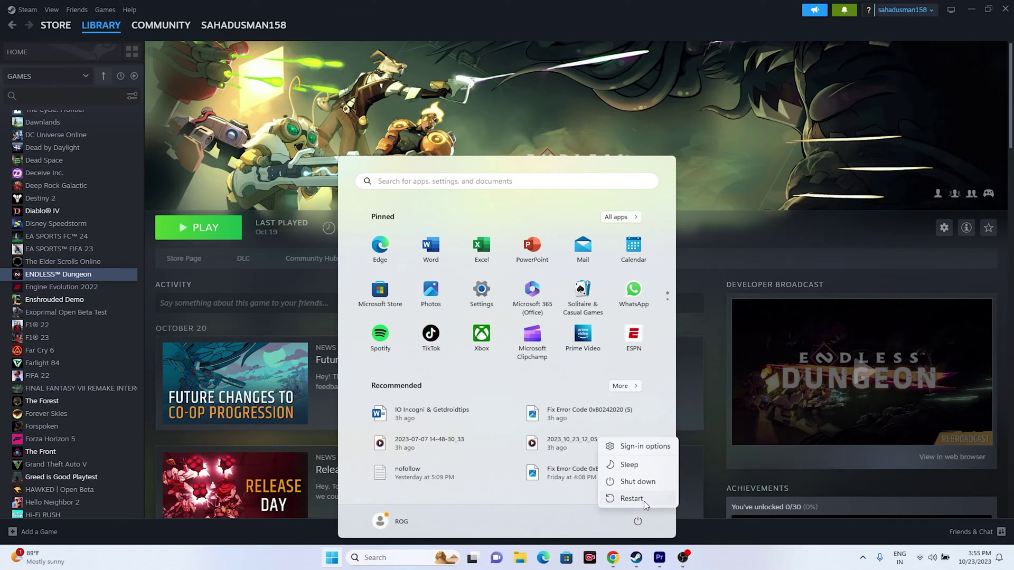
pyautogui.click(740, 562)
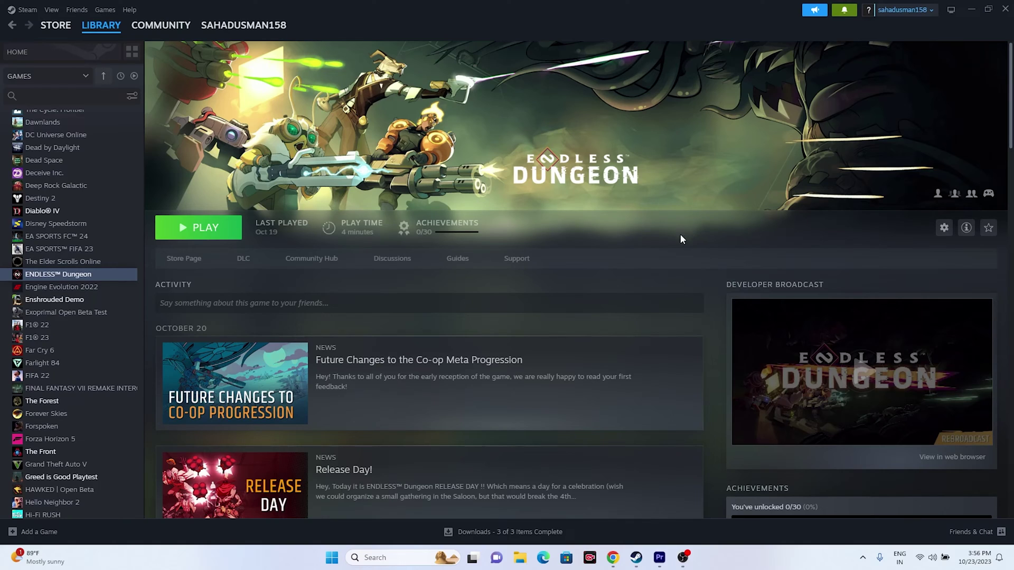
# Step: Open the ENDLESS Dungeon installation folder from the game's installed-files properties in Steam and maximize the folder window
pyautogui.rightClick(64, 279)
pyautogui.click(100, 357)
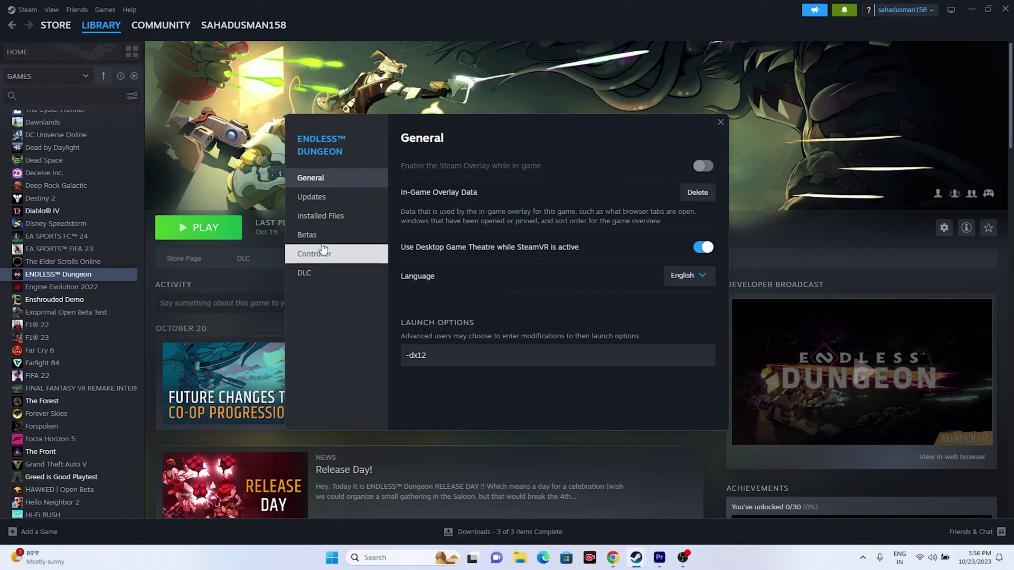
pyautogui.click(326, 221)
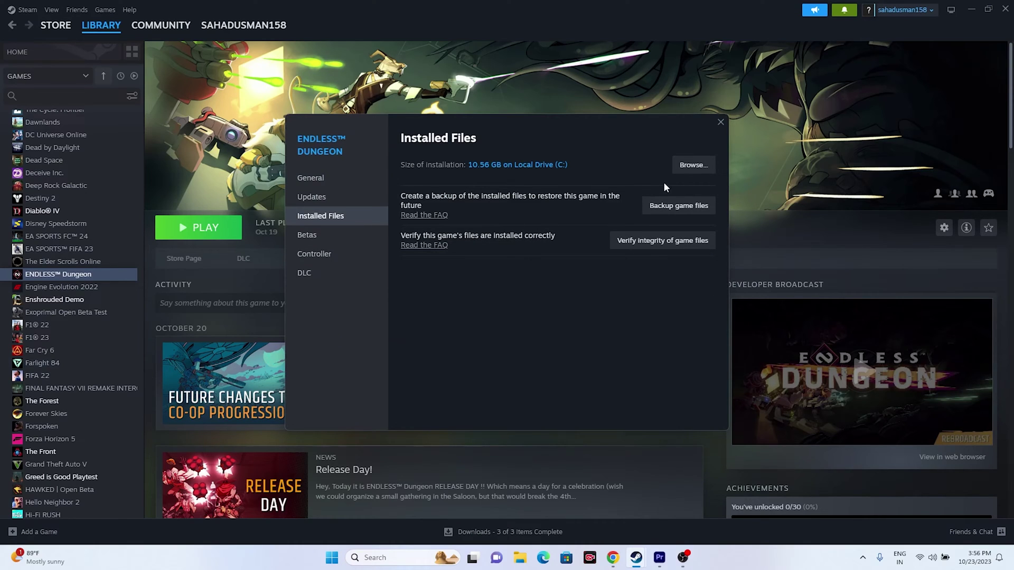
pyautogui.click(689, 169)
pyautogui.click(973, 10)
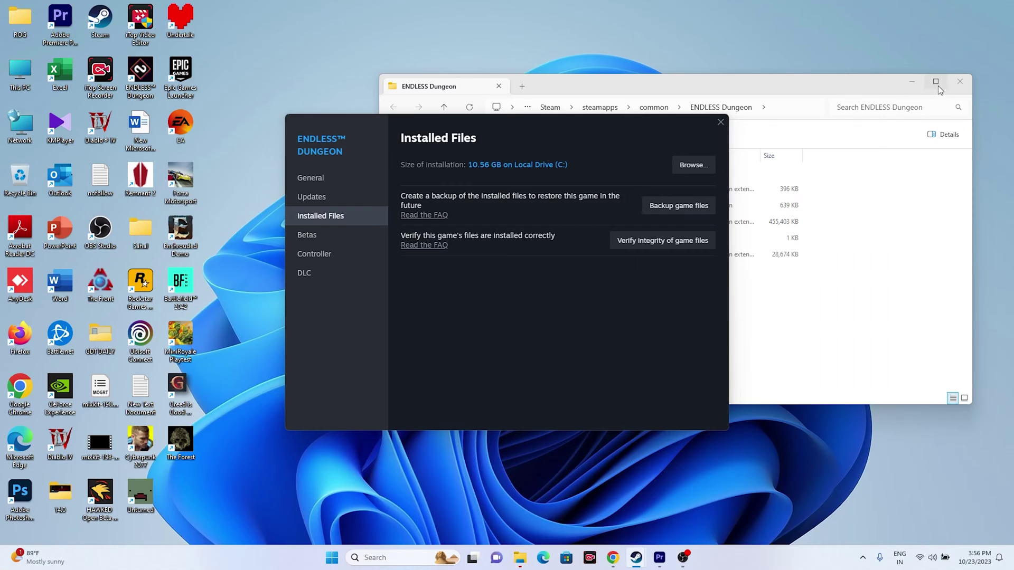
pyautogui.doubleClick(930, 76)
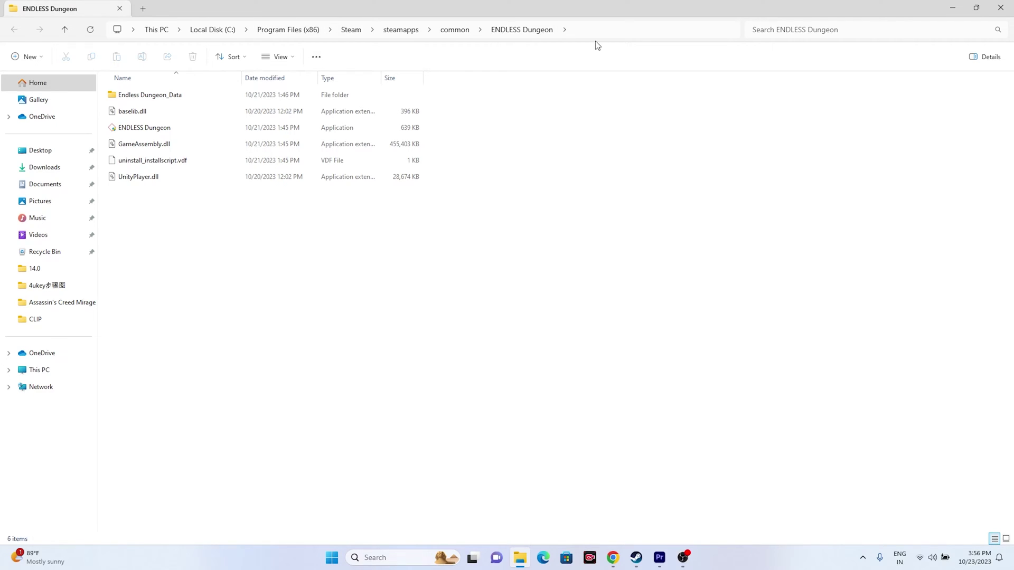
# Step: Set the ENDLESS Dungeon application to run as an administrator in its compatibility properties and apply the setting
pyautogui.click(164, 130)
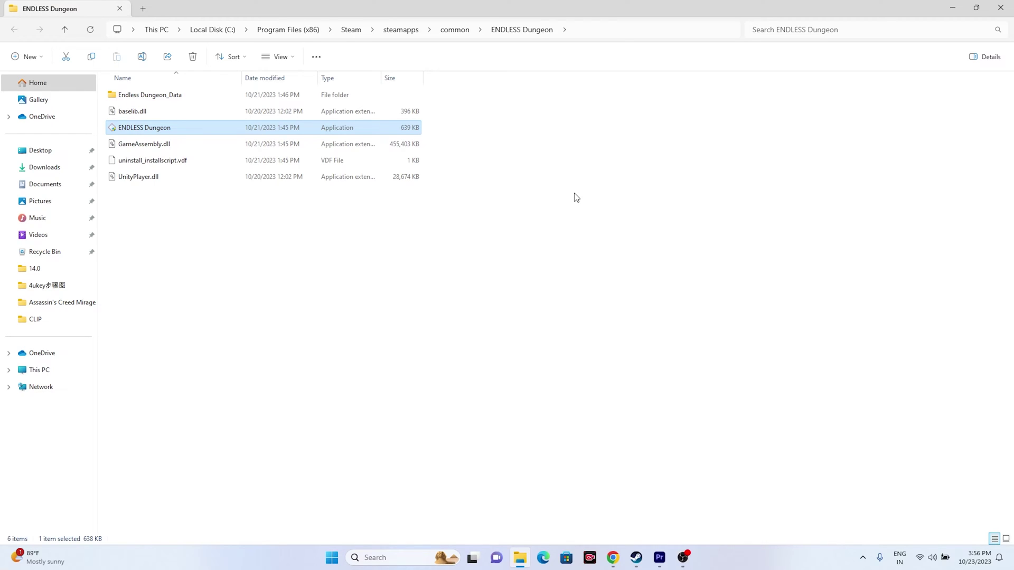
pyautogui.rightClick(183, 128)
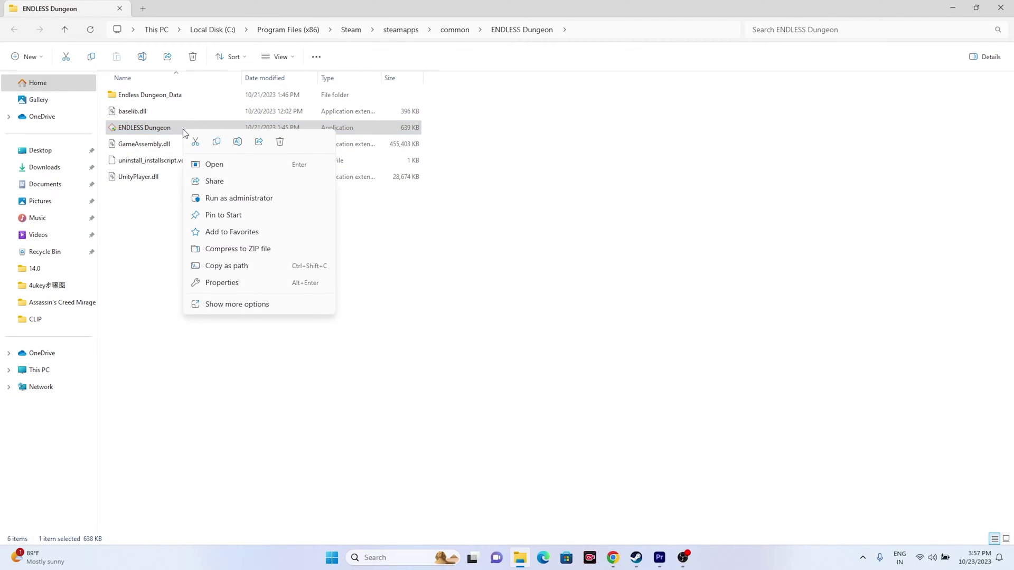
pyautogui.click(224, 302)
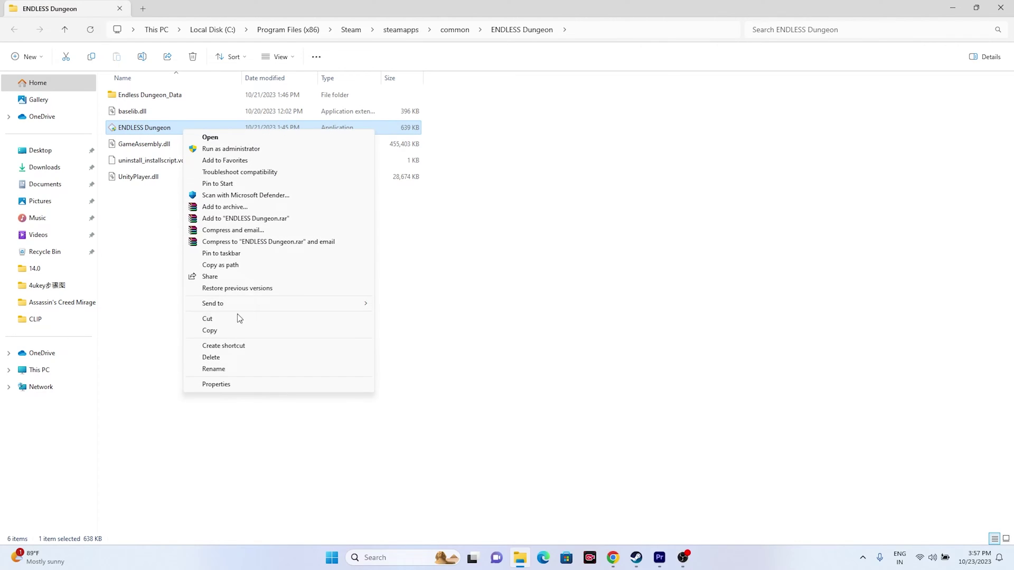
pyautogui.click(230, 388)
pyautogui.click(236, 157)
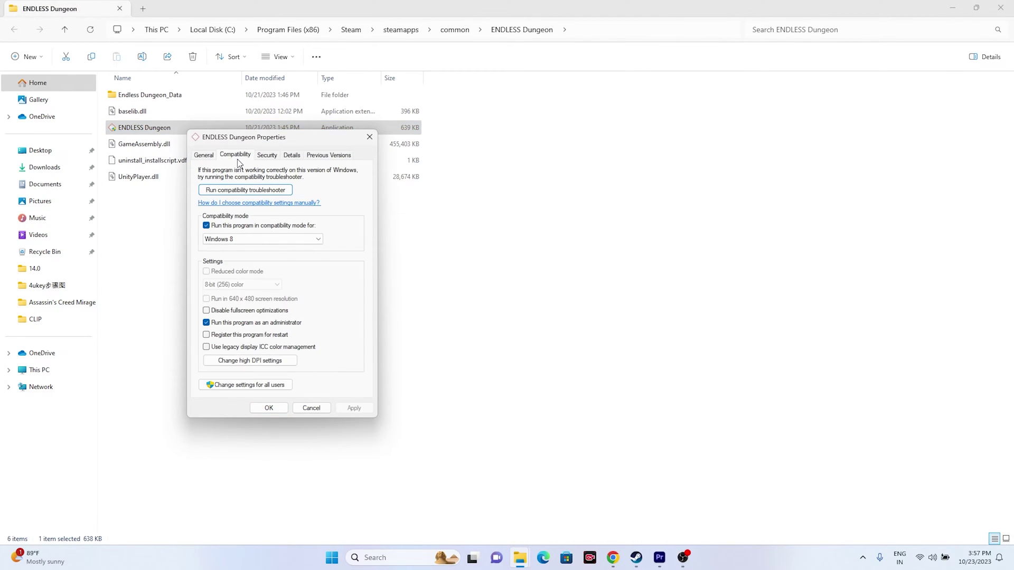
pyautogui.click(206, 323)
pyautogui.click(207, 323)
pyautogui.click(354, 408)
pyautogui.click(275, 412)
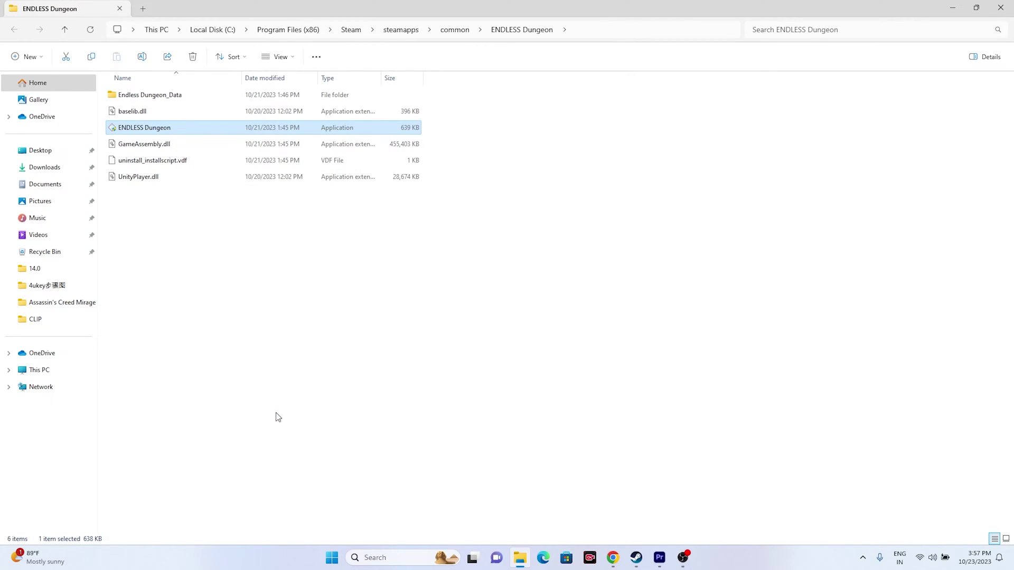
# Step: Set the ENDLESS Dungeon application to run in compatibility mode for Windows 8, and apply the change
pyautogui.rightClick(261, 135)
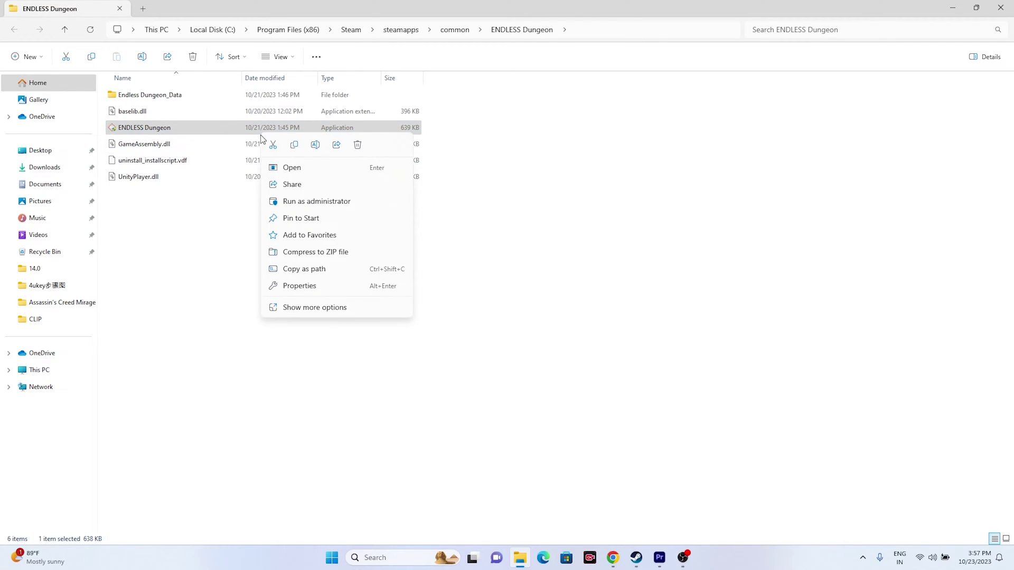
pyautogui.click(288, 309)
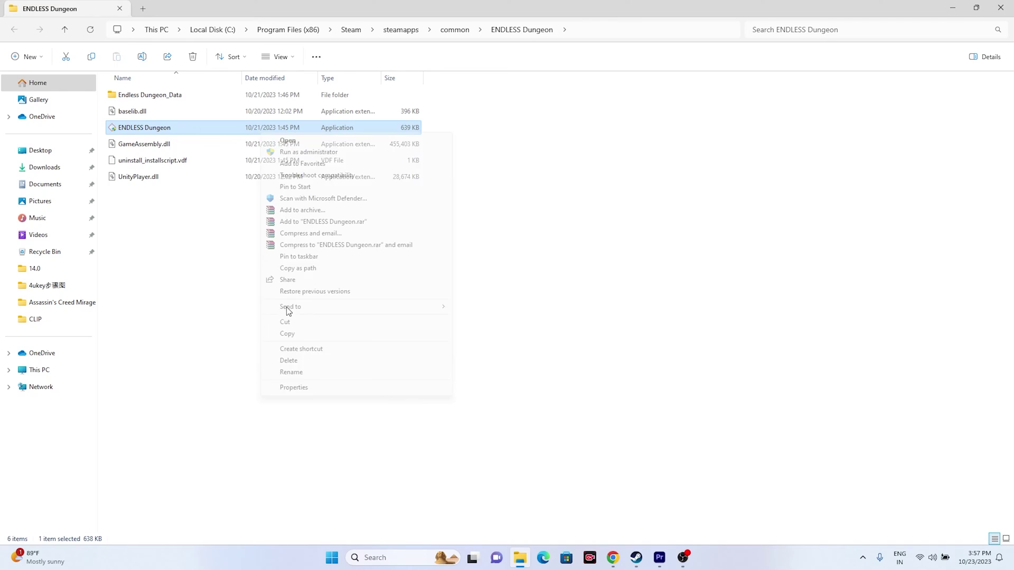
pyautogui.click(297, 388)
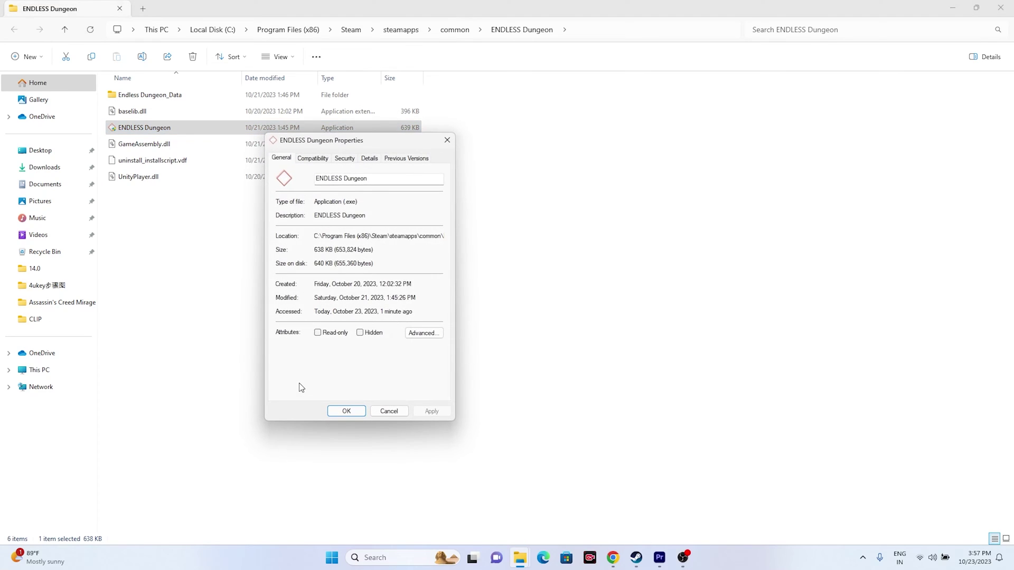
pyautogui.click(314, 158)
pyautogui.click(286, 230)
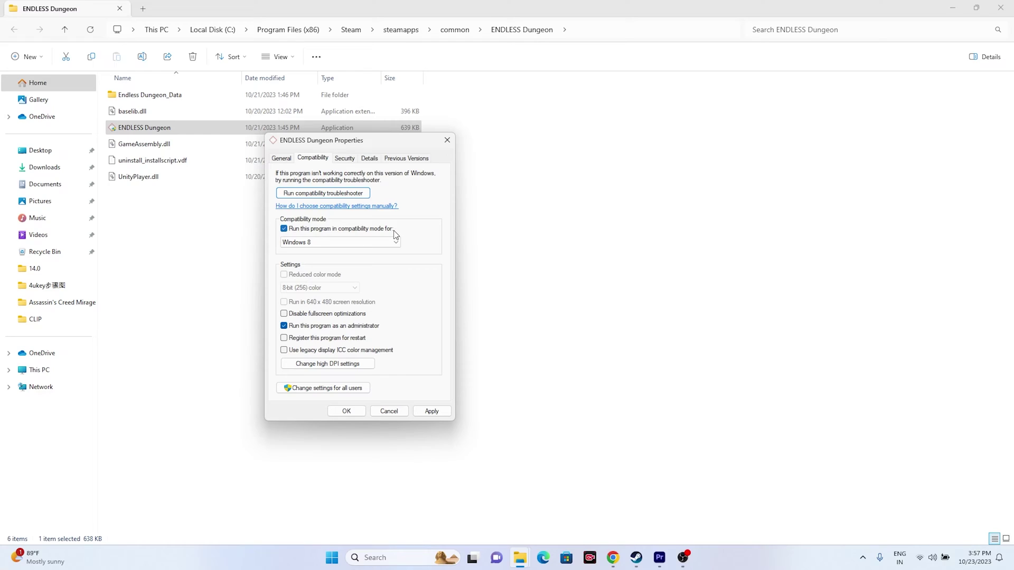
pyautogui.click(328, 241)
pyautogui.click(313, 273)
pyautogui.click(319, 243)
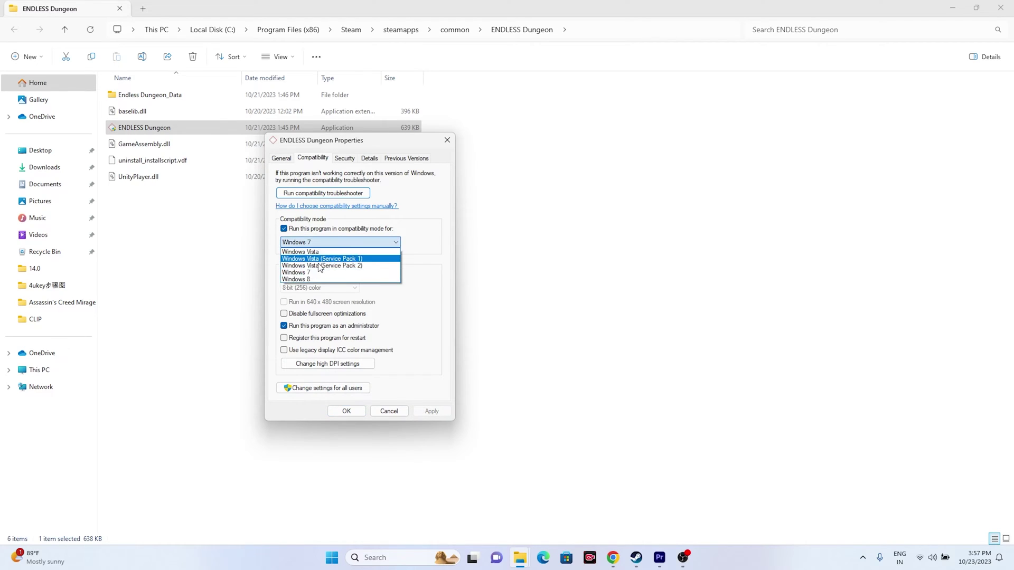
pyautogui.click(317, 279)
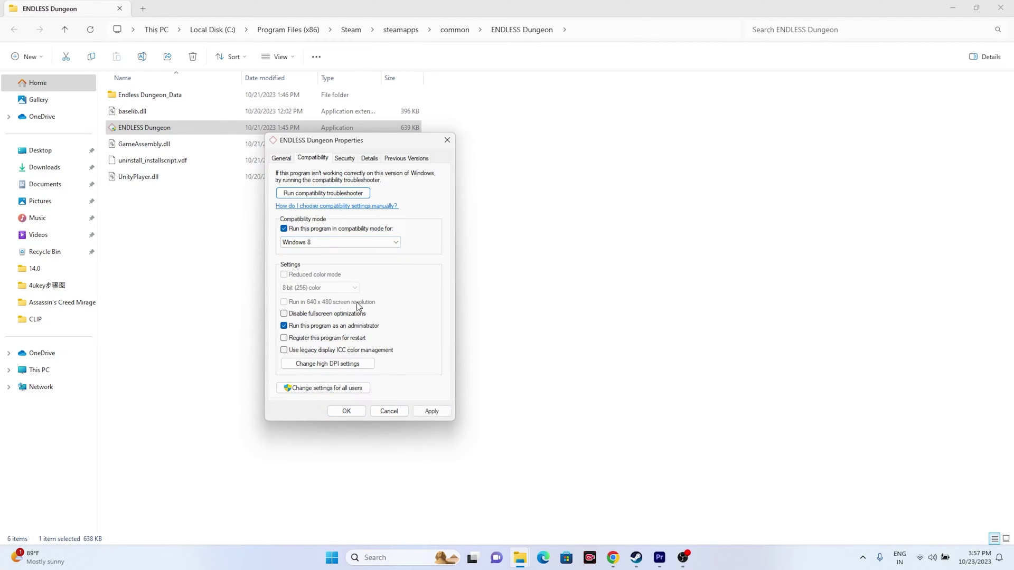
pyautogui.click(431, 411)
pyautogui.click(357, 415)
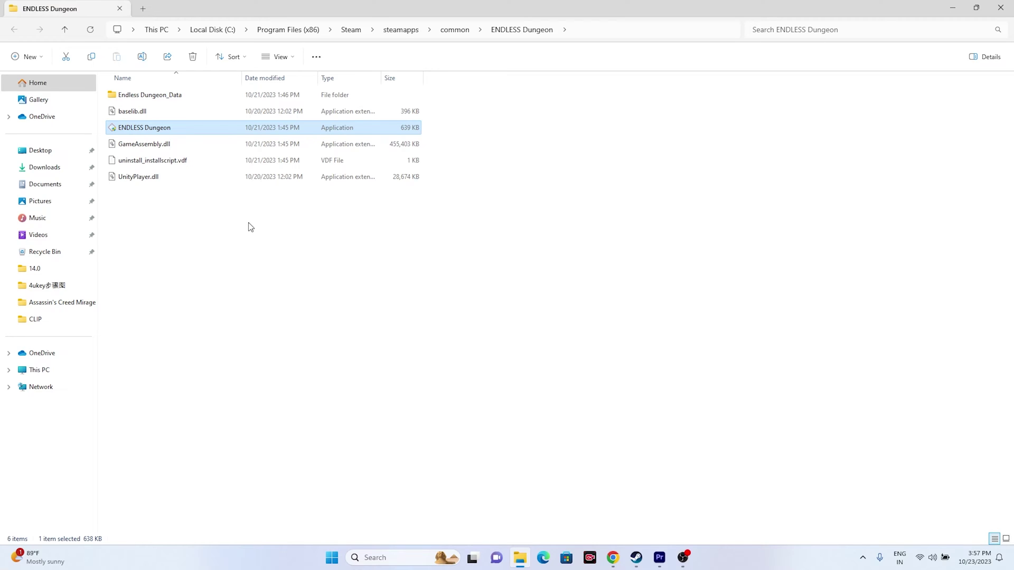
# Step: Close the game folder and the game's properties window, and return to the Steam library
pyautogui.click(1001, 8)
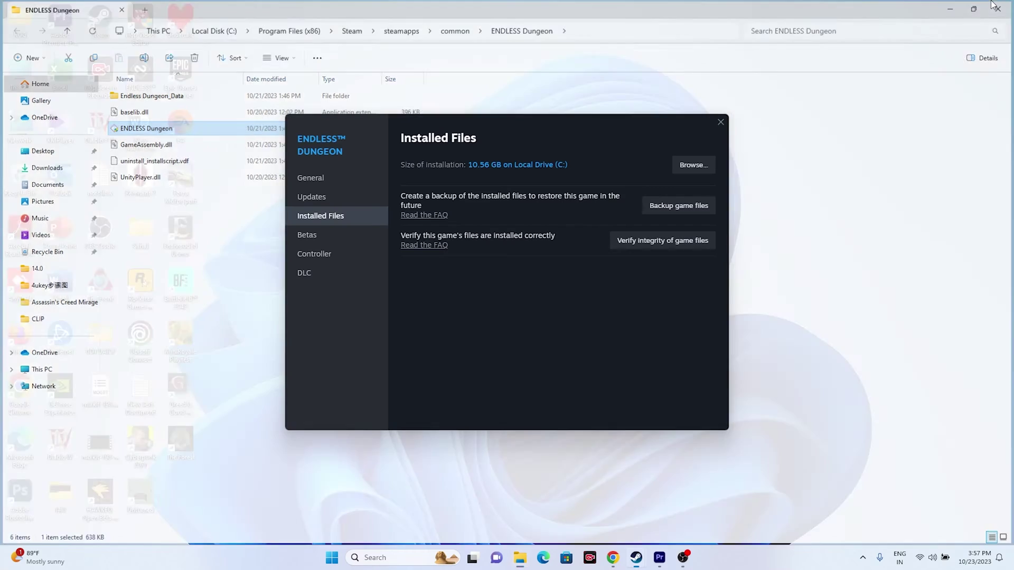
pyautogui.click(720, 122)
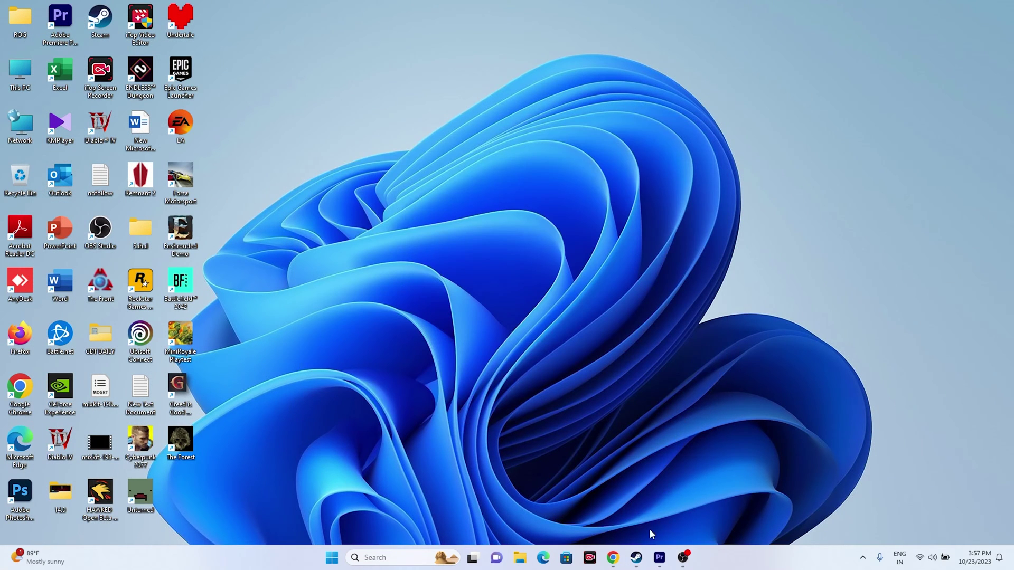
pyautogui.click(636, 558)
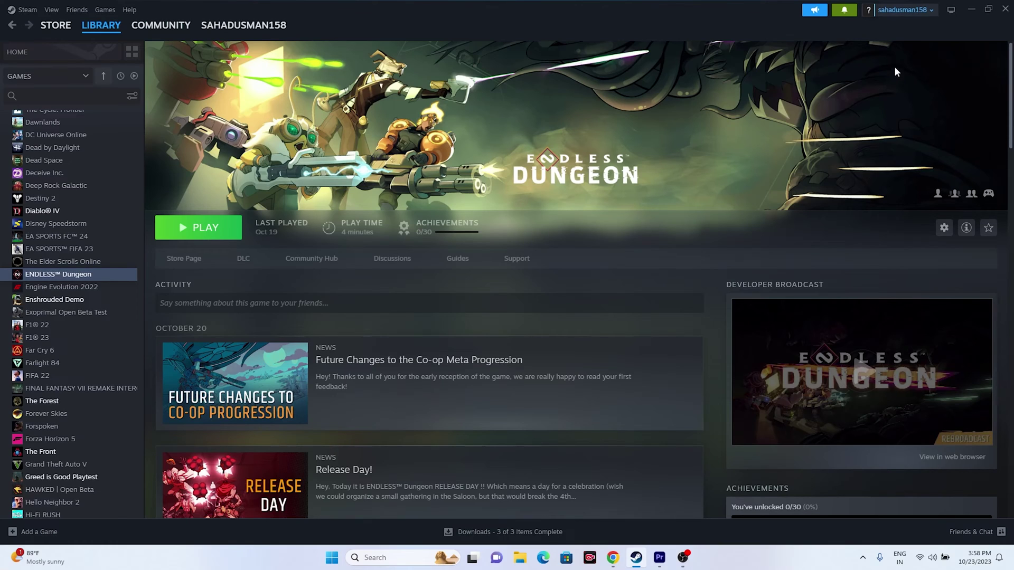
# Step: Switch to Windows Settings and check the automatic time zone and time options under Date & time
pyautogui.click(969, 8)
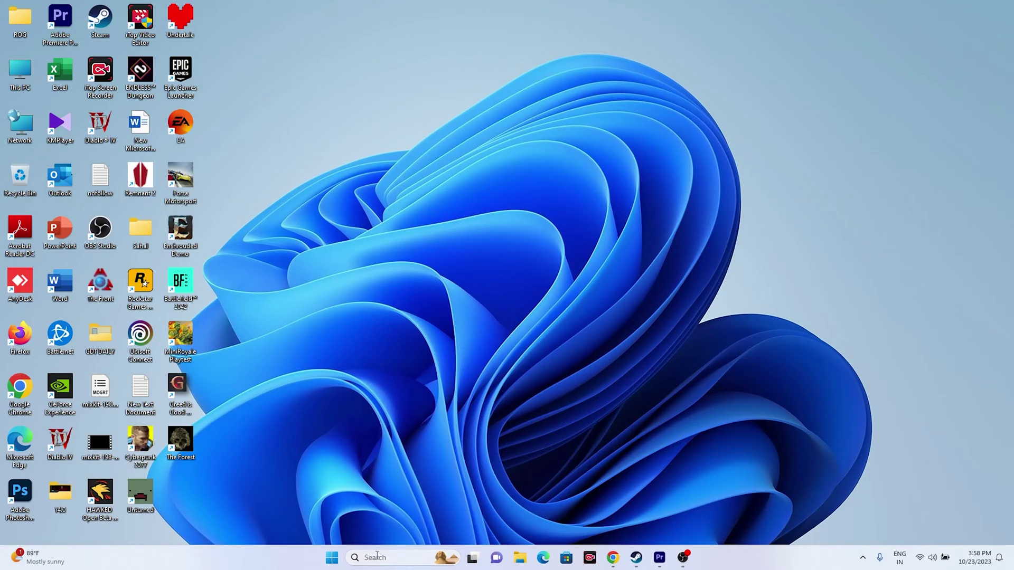
pyautogui.click(378, 559)
pyautogui.click(400, 294)
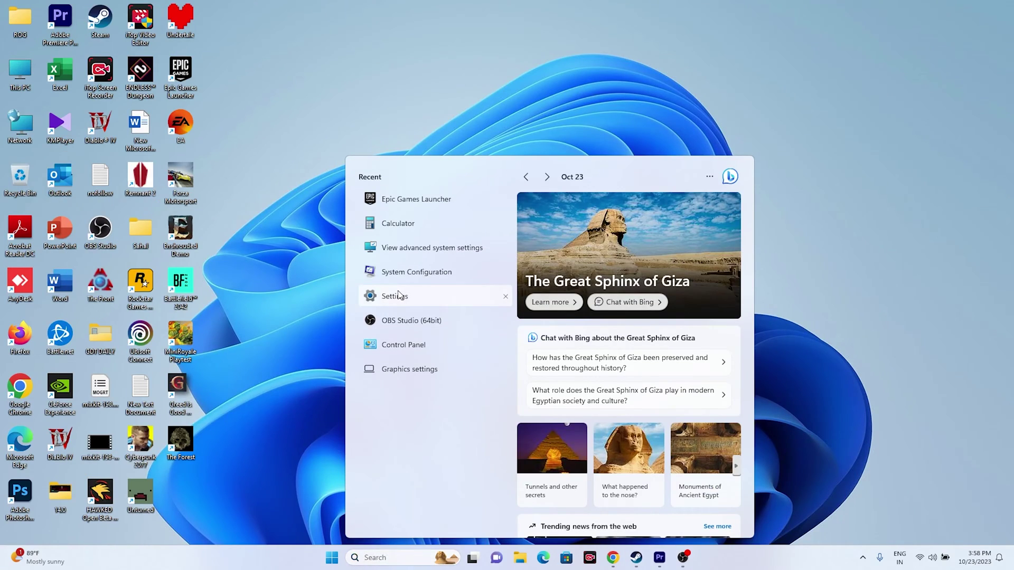
pyautogui.click(65, 264)
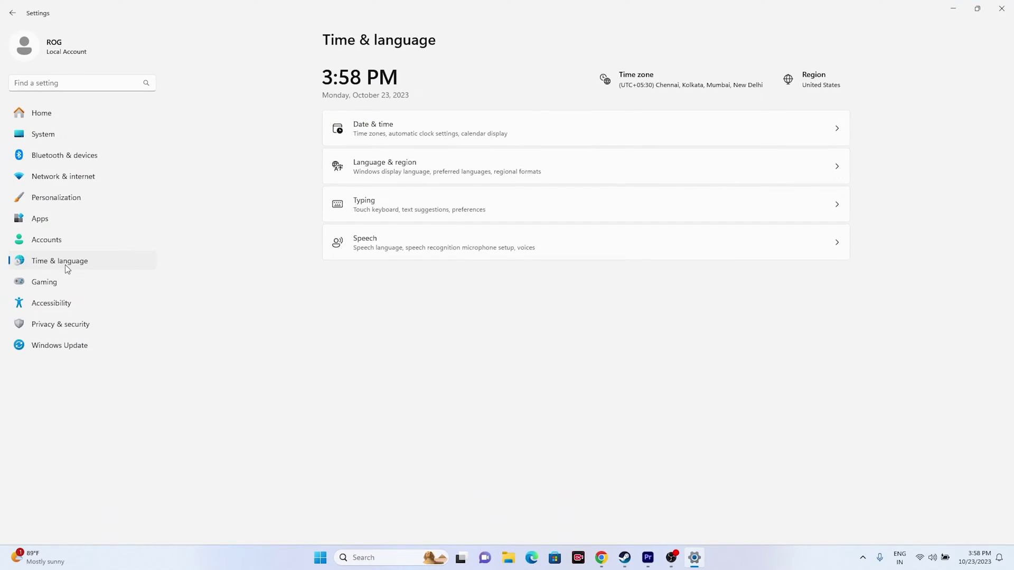
pyautogui.click(406, 132)
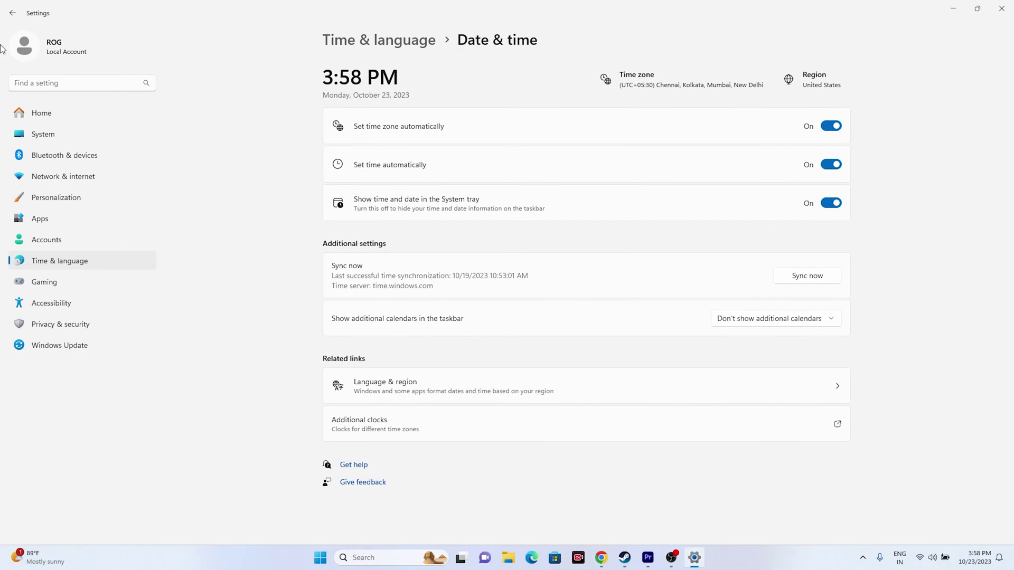
# Step: Check the country or region choice under Language & region, close Settings and return to Steam
pyautogui.click(13, 12)
pyautogui.click(425, 167)
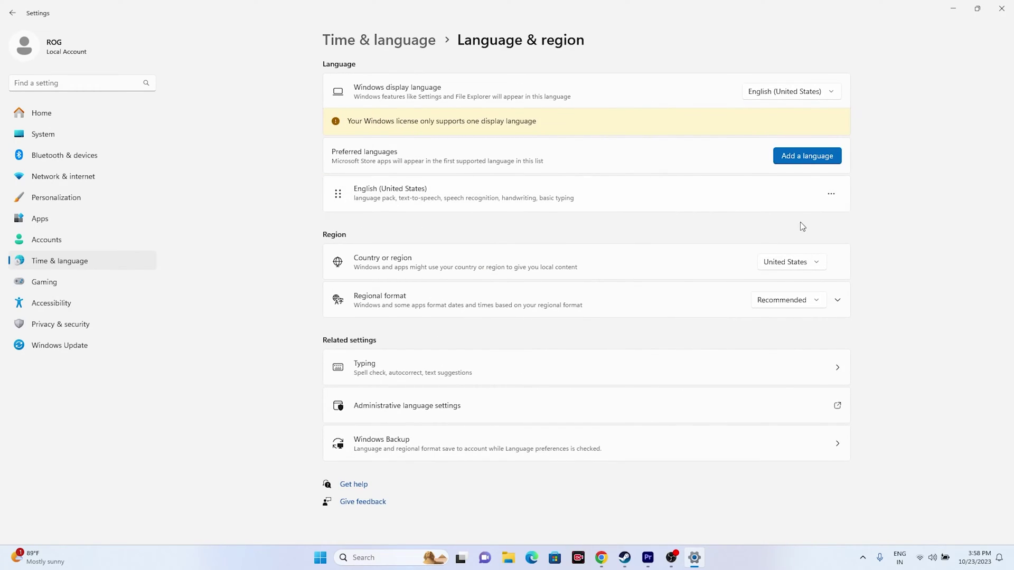
pyautogui.click(814, 267)
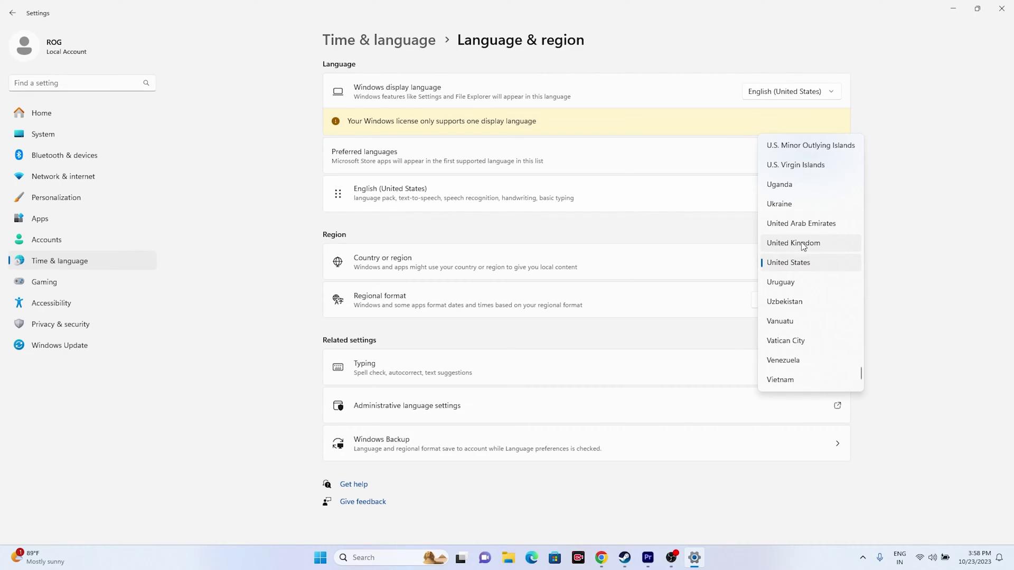
pyautogui.click(901, 264)
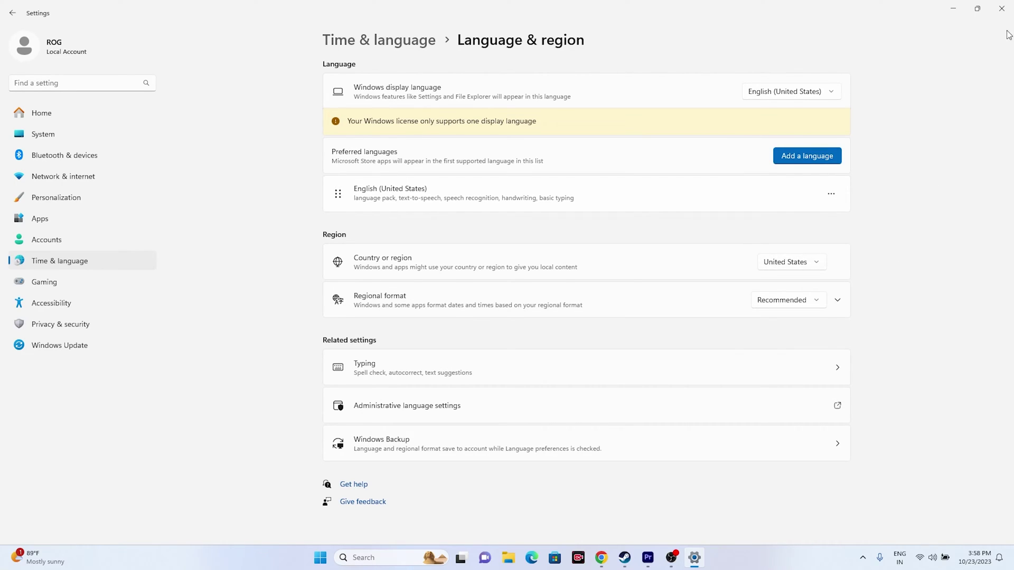
pyautogui.click(1002, 8)
pyautogui.click(637, 558)
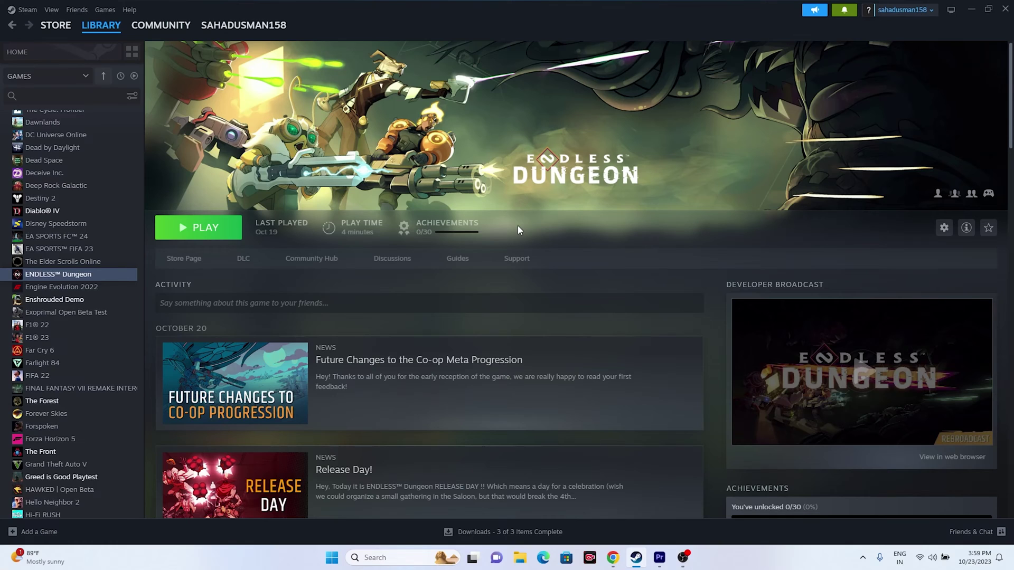
# Step: Look through the My Games folder in Documents using File Explorer, and return to the Steam library
pyautogui.click(971, 10)
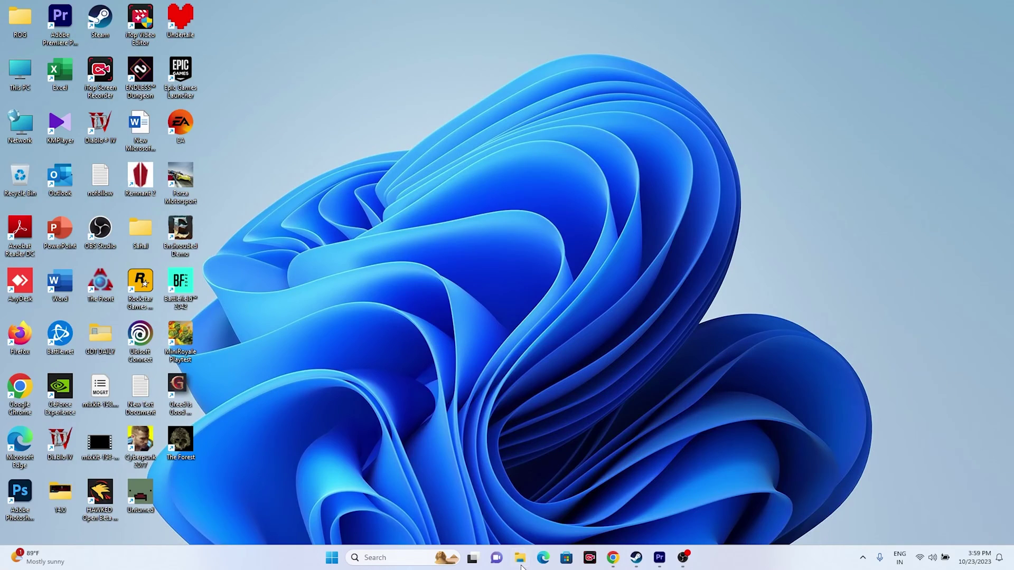
pyautogui.click(520, 560)
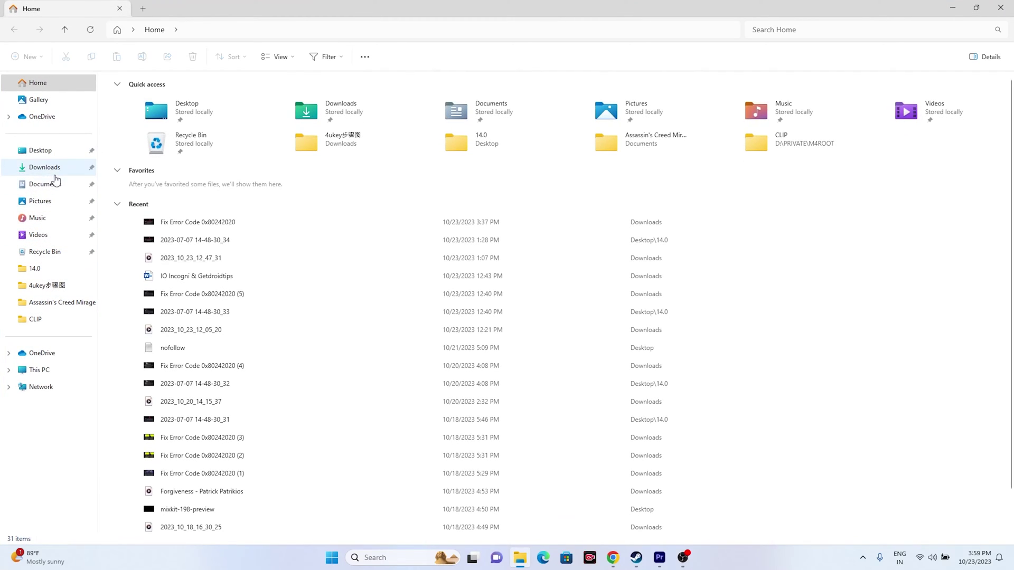
pyautogui.click(56, 179)
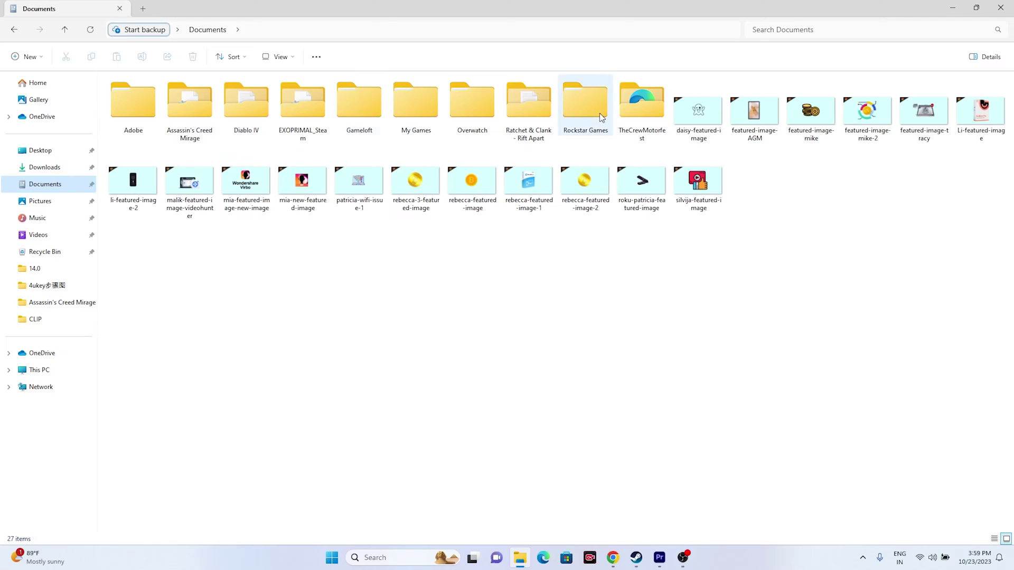
pyautogui.doubleClick(418, 112)
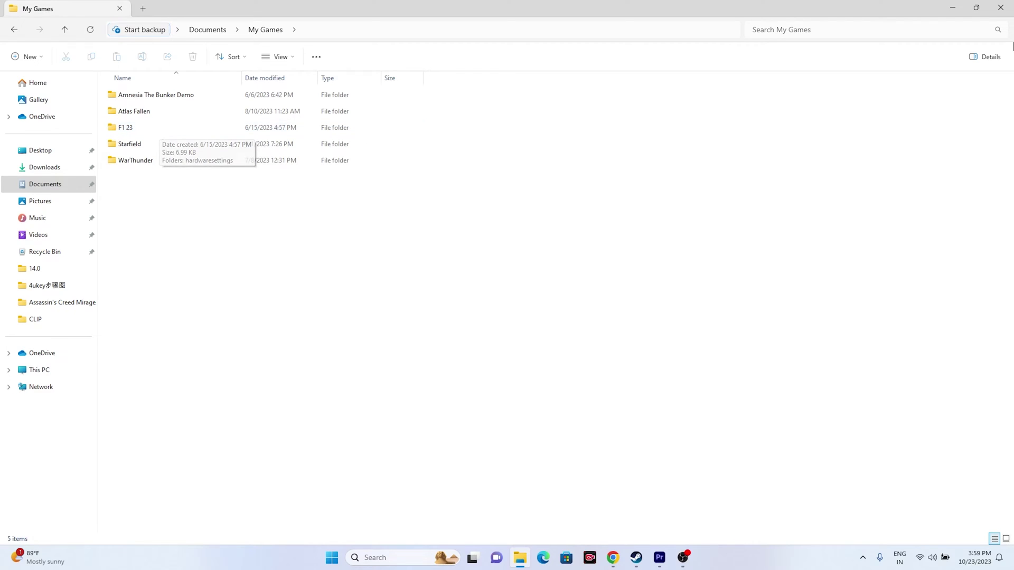
pyautogui.click(952, 8)
pyautogui.click(636, 558)
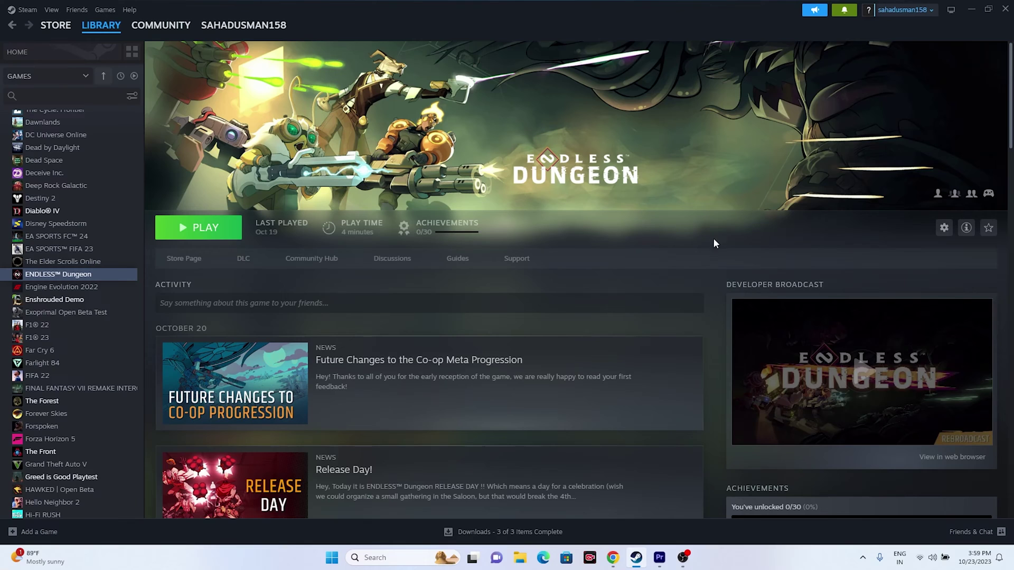
# Step: Switch from Steam to Control Panel and open the list of apps allowed through Windows Defender Firewall
pyautogui.click(970, 10)
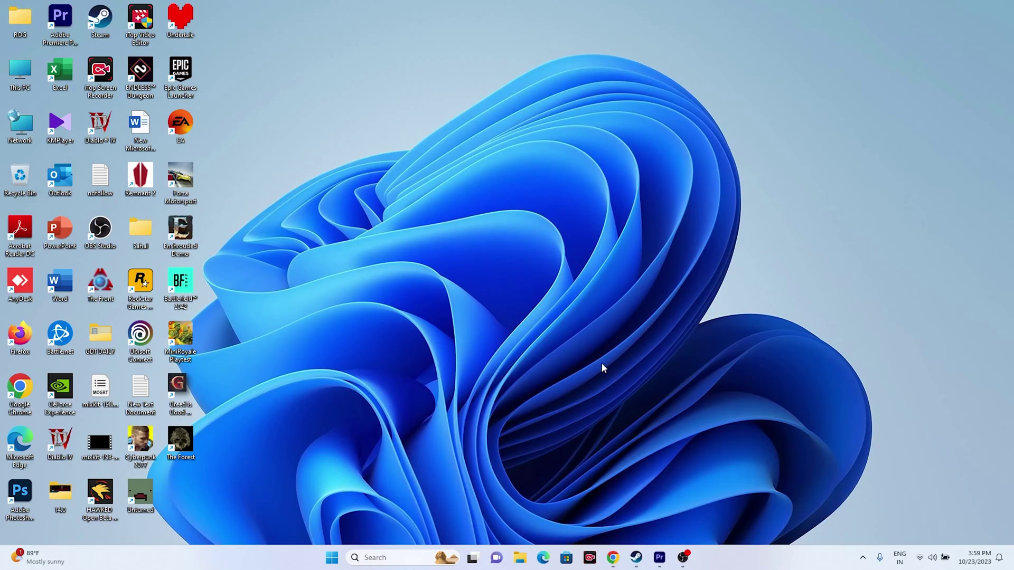
pyautogui.click(388, 554)
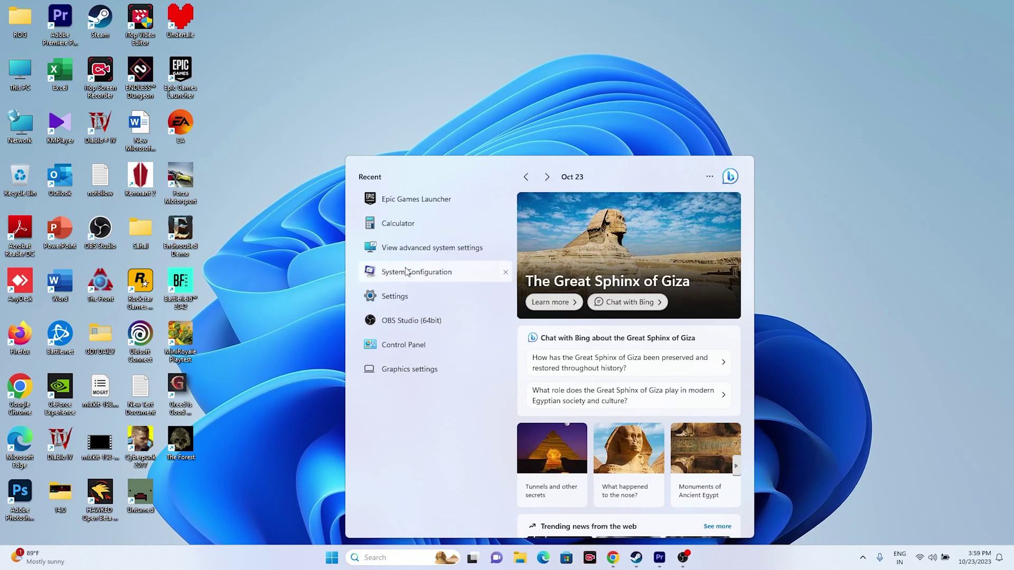
pyautogui.click(411, 353)
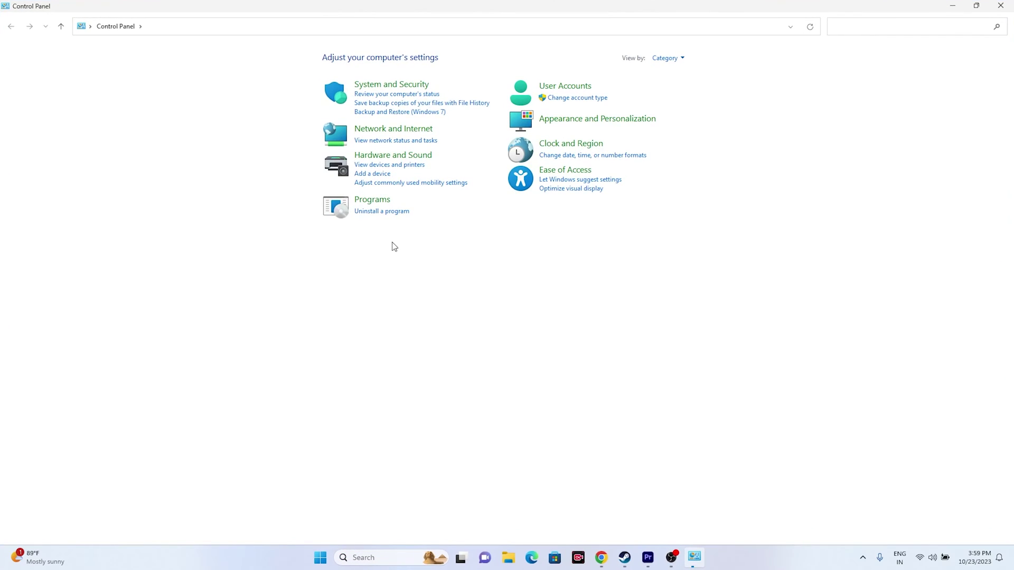
pyautogui.click(377, 84)
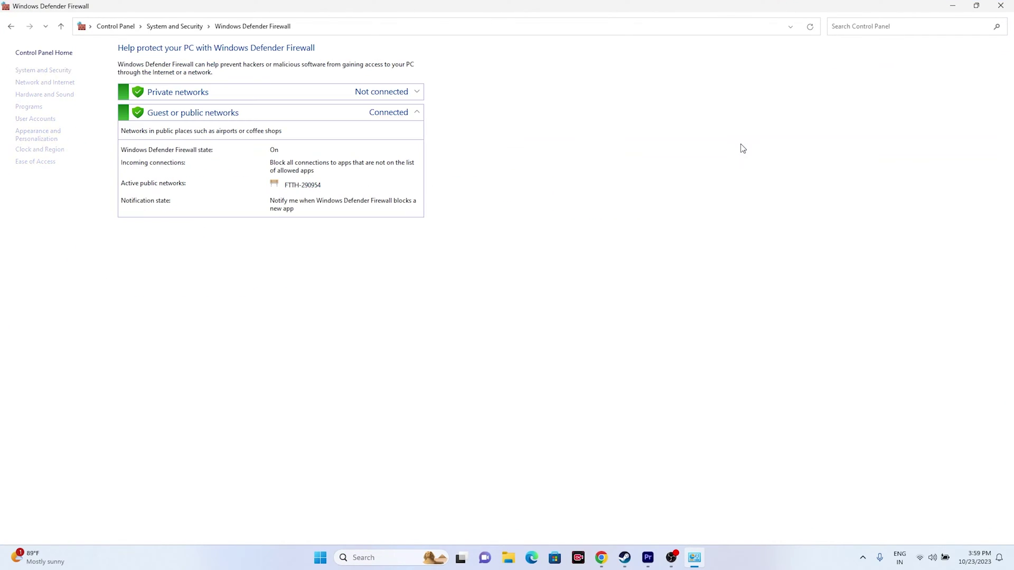
pyautogui.click(51, 83)
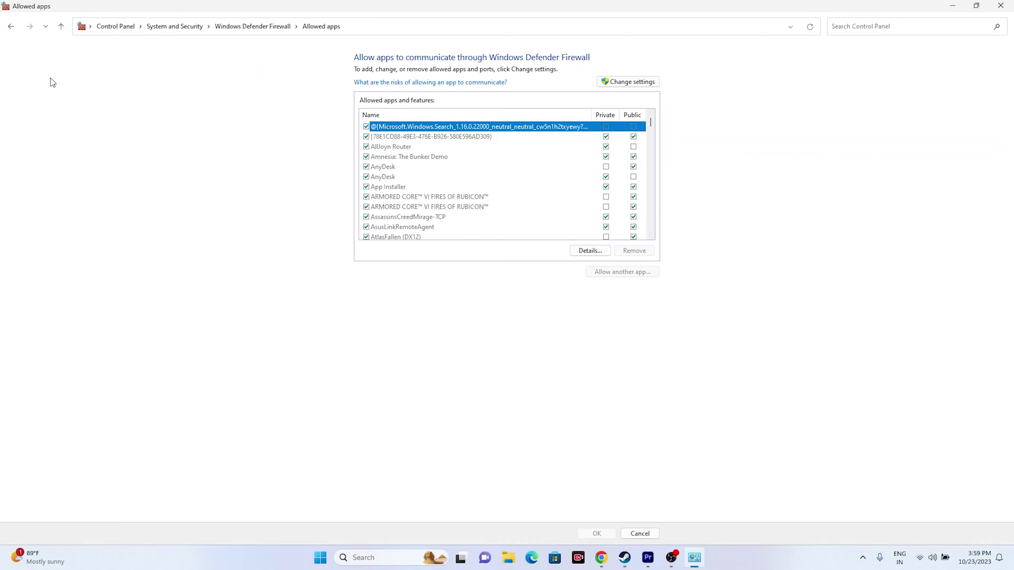
# Step: Check the ENDLESS Dungeon entry and its private and public network permissions among the allowed firewall apps
pyautogui.scroll(-3, 449, 168)
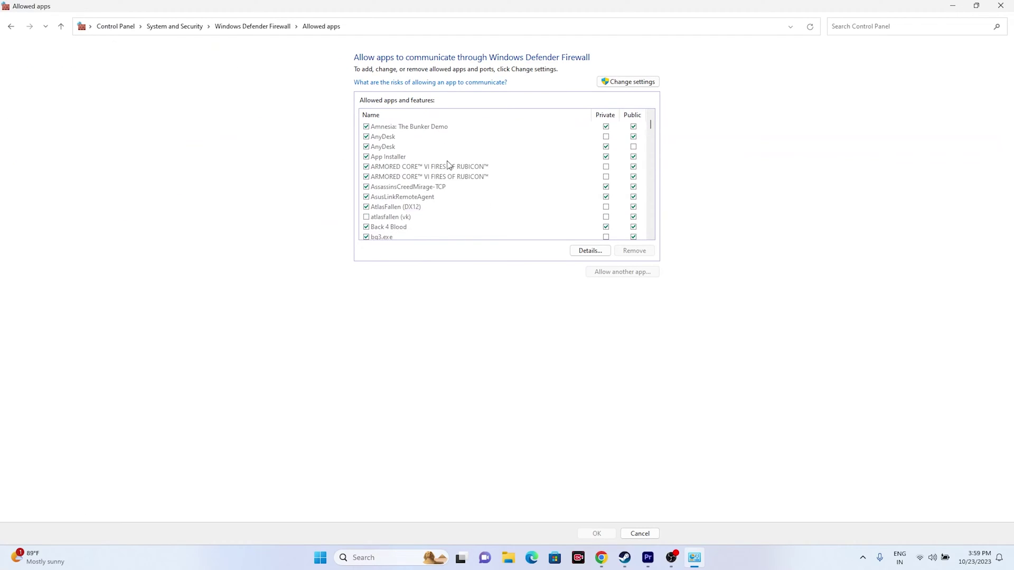
pyautogui.scroll(-8, 448, 166)
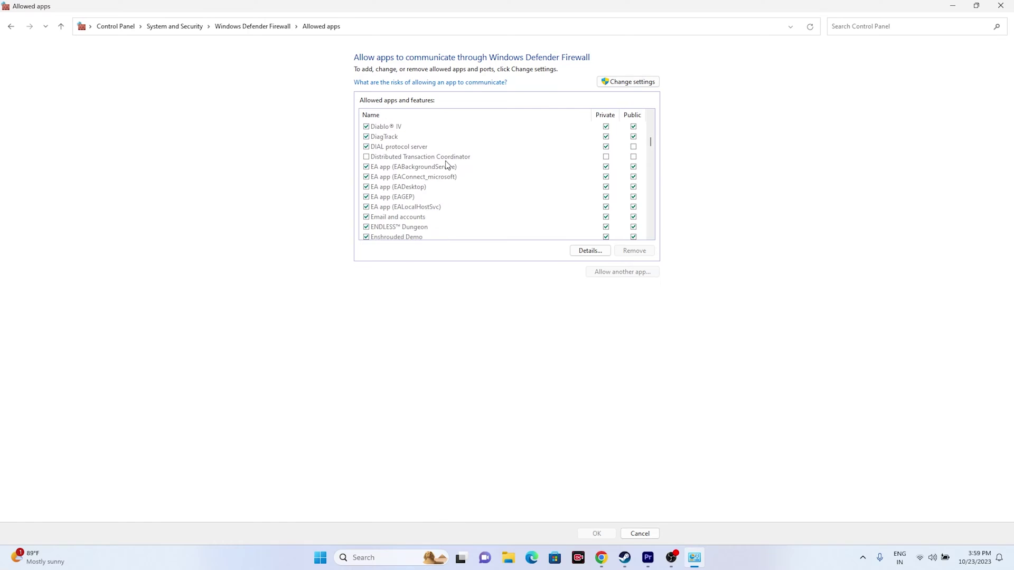
pyautogui.scroll(-1, 448, 165)
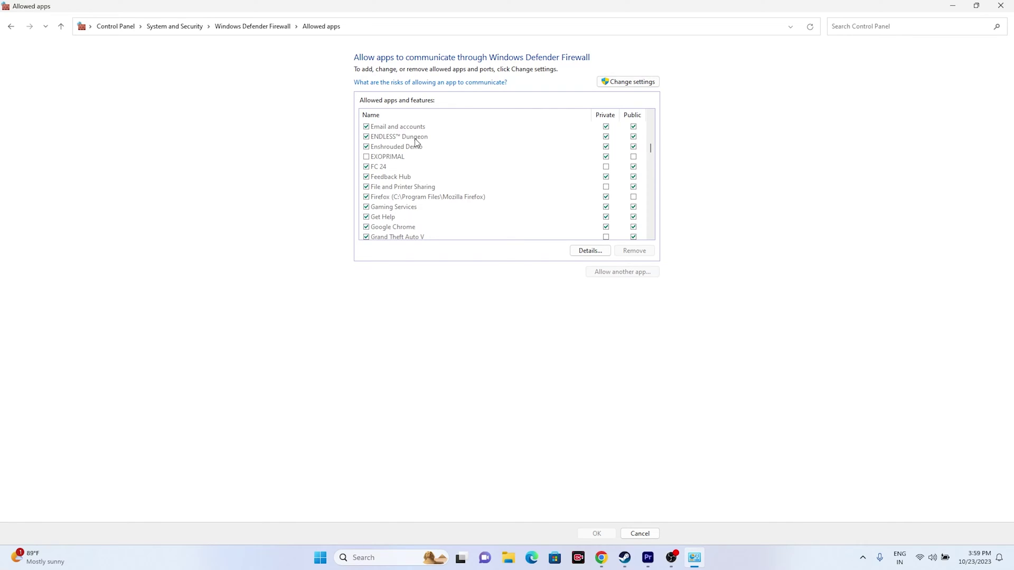
# Step: Unlock the firewall's allowed apps for changes and browse for another app in C:\Program Files (x86)\Steam\steamapps\common
pyautogui.click(629, 81)
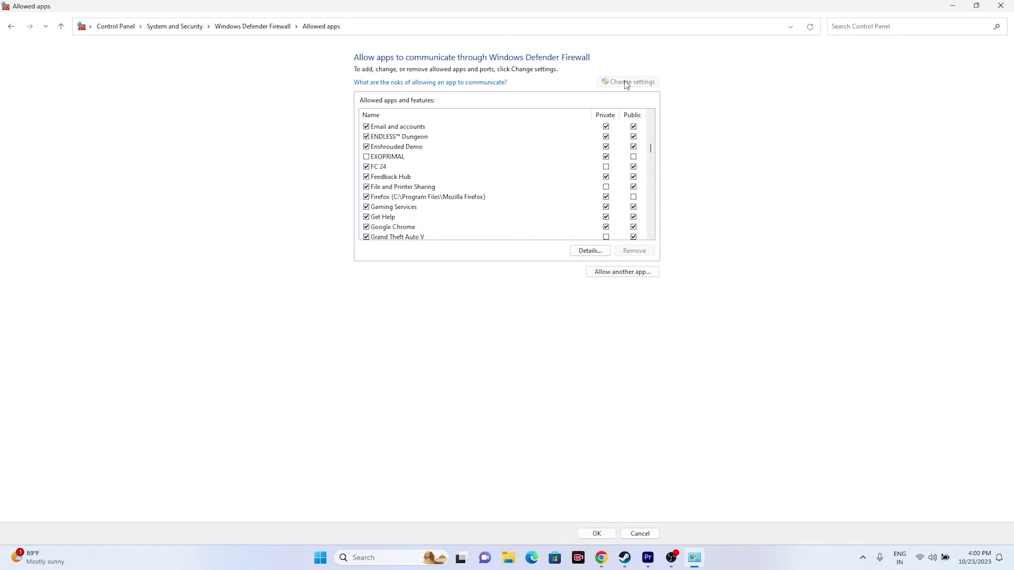
pyautogui.click(623, 272)
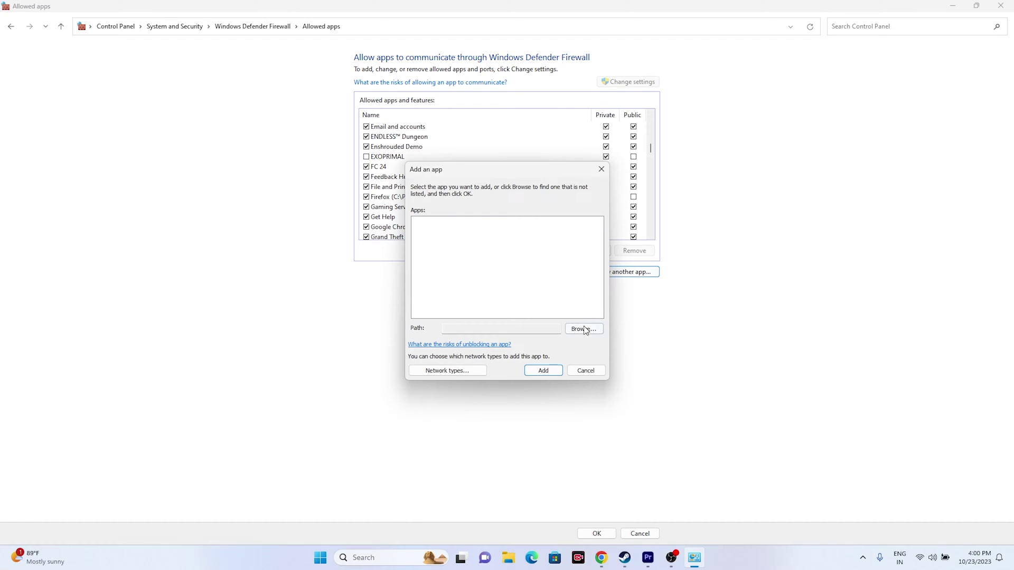
pyautogui.click(583, 329)
pyautogui.scroll(-3, 450, 324)
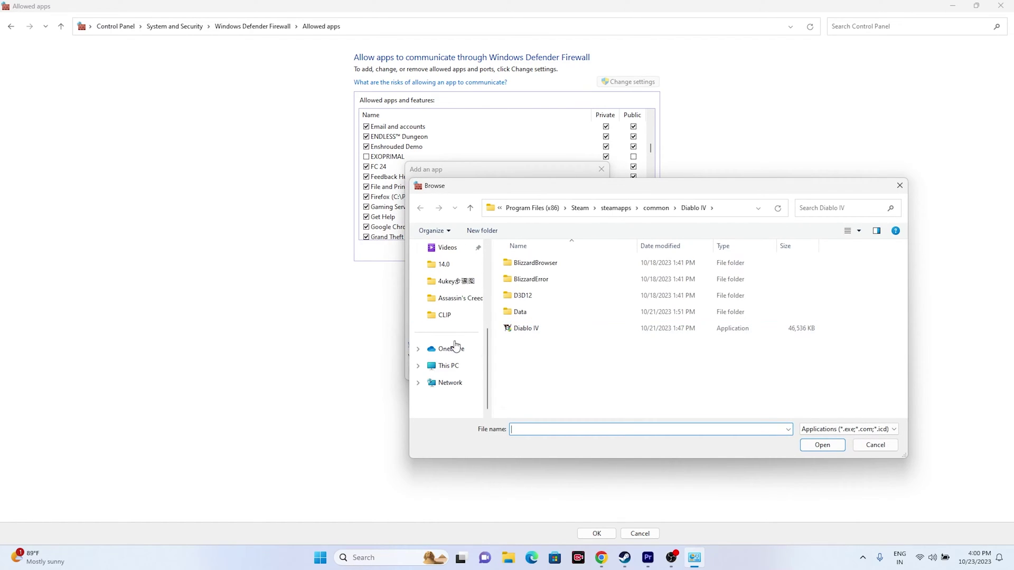
pyautogui.click(457, 372)
pyautogui.doubleClick(584, 275)
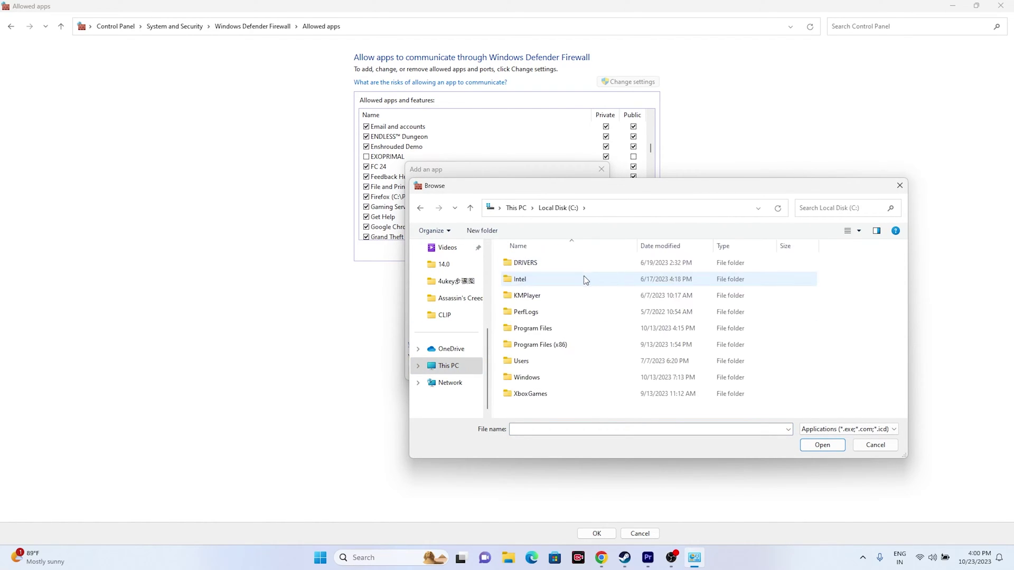
pyautogui.doubleClick(561, 344)
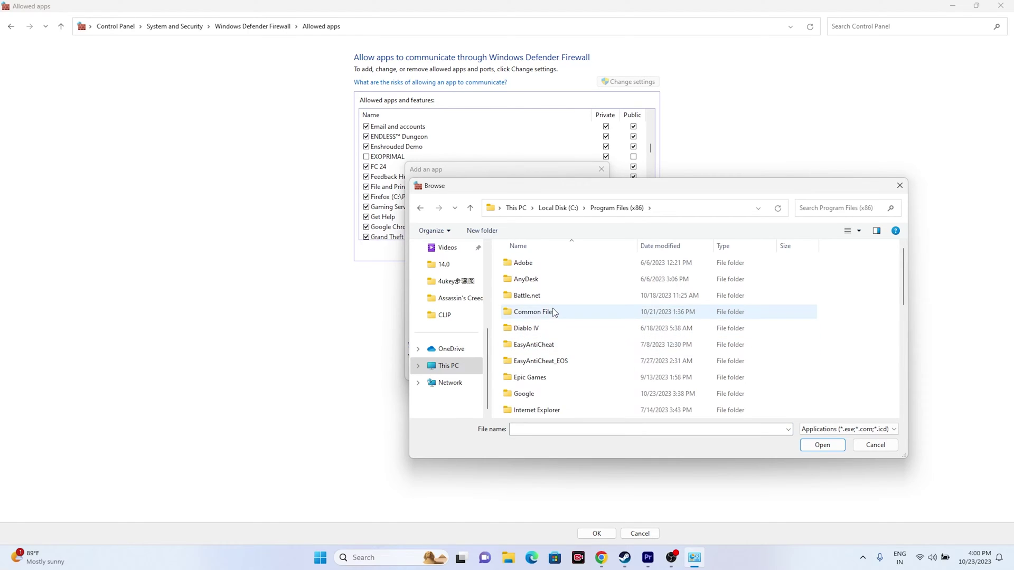
pyautogui.scroll(-3, 554, 310)
pyautogui.scroll(-3, 553, 311)
pyautogui.doubleClick(535, 341)
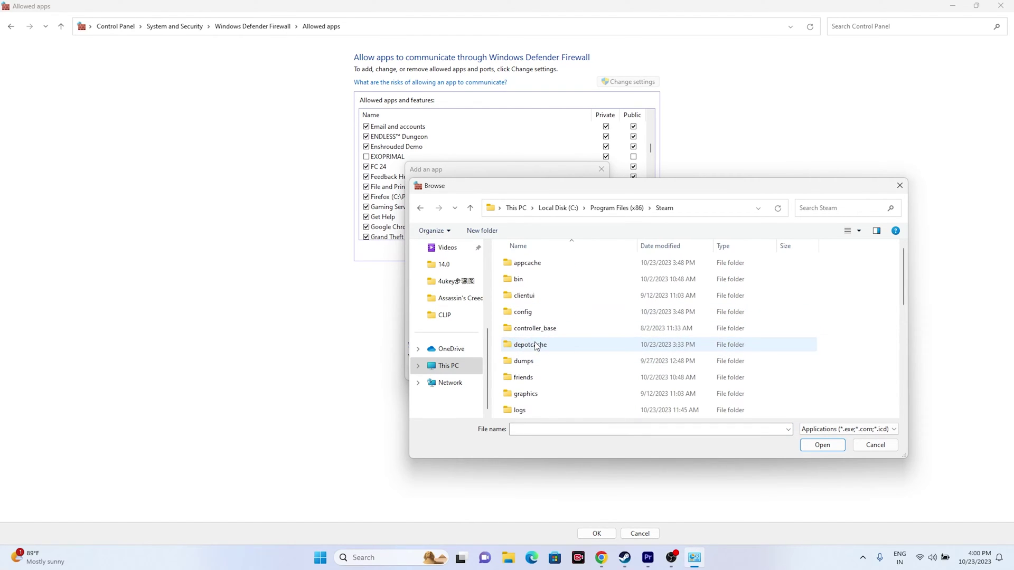
pyautogui.scroll(-4, 536, 311)
pyautogui.doubleClick(536, 328)
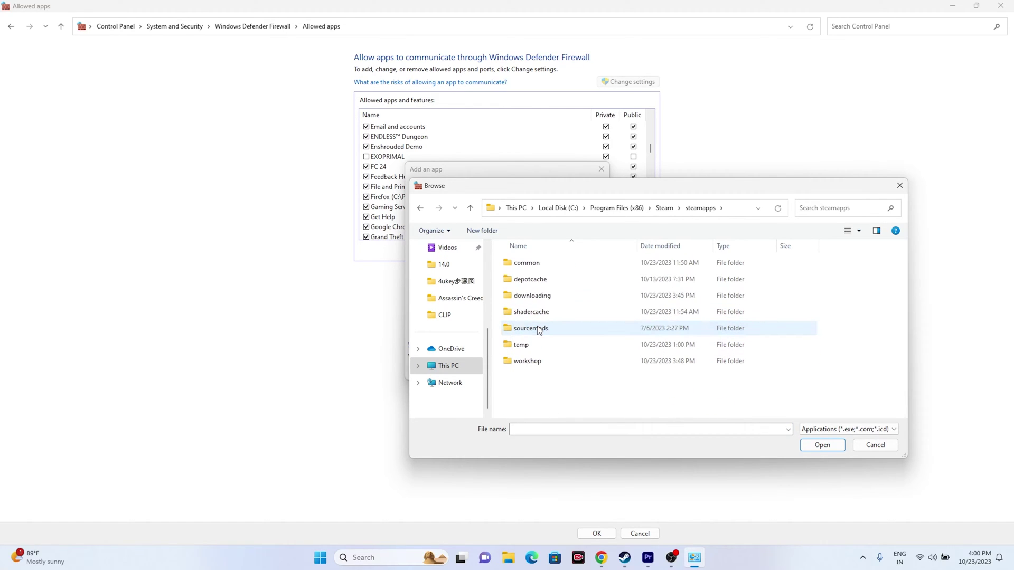
pyautogui.doubleClick(543, 264)
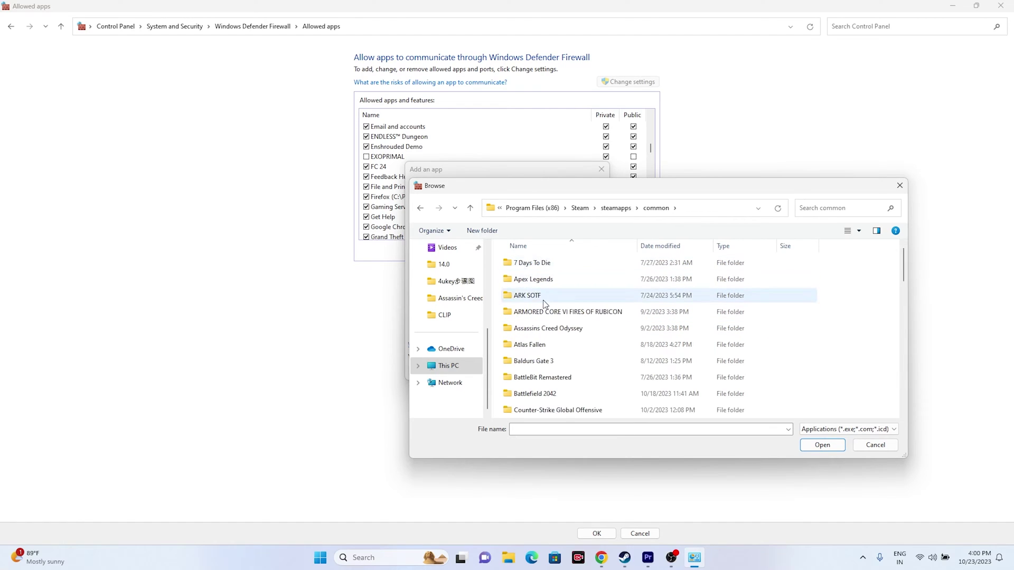
# Step: Choose the ENDLESS Dungeon application from its game folder as the app to allow through the firewall
pyautogui.scroll(-1, 543, 300)
pyautogui.scroll(-4, 544, 305)
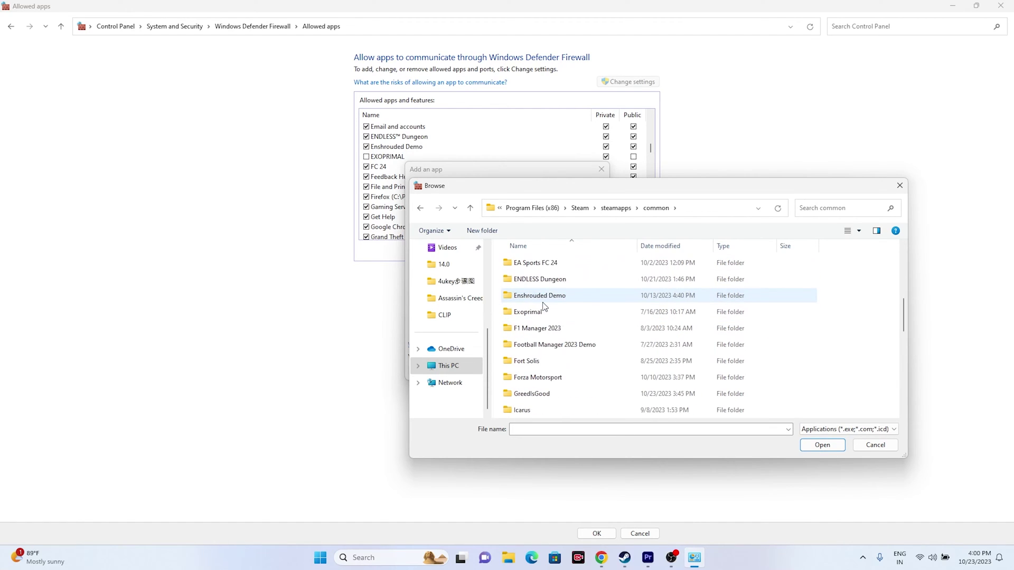
pyautogui.doubleClick(541, 279)
pyautogui.click(543, 281)
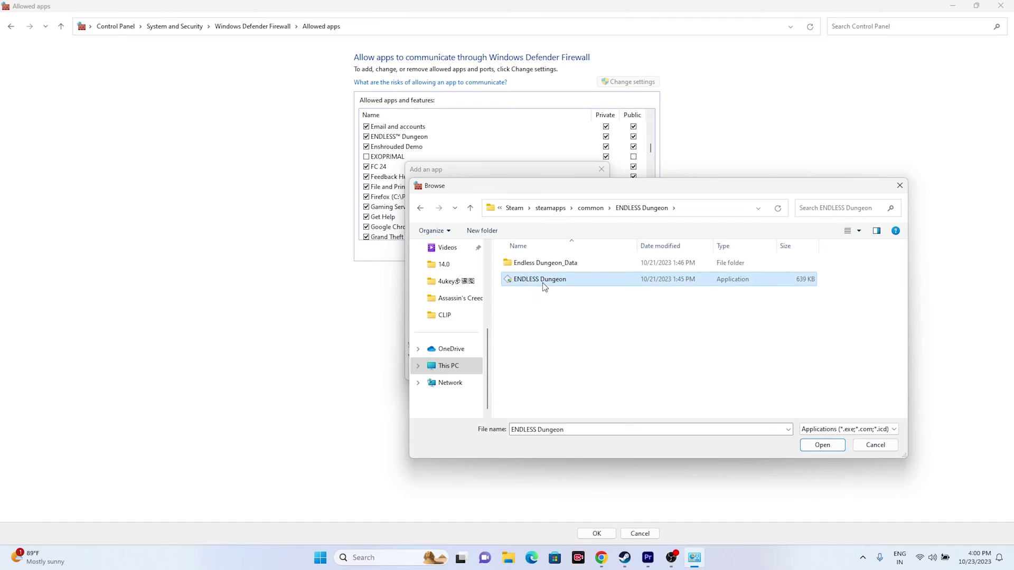
pyautogui.click(822, 445)
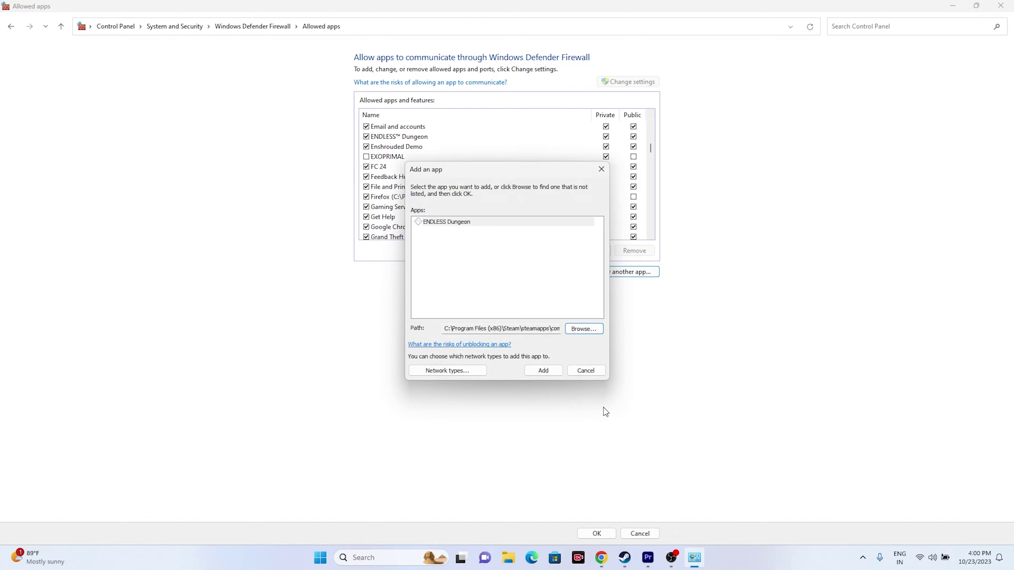
# Step: Try to add ENDLESS Dungeon to the allowed firewall apps, close the Control Panel window and return to Steam
pyautogui.click(538, 370)
pyautogui.click(580, 317)
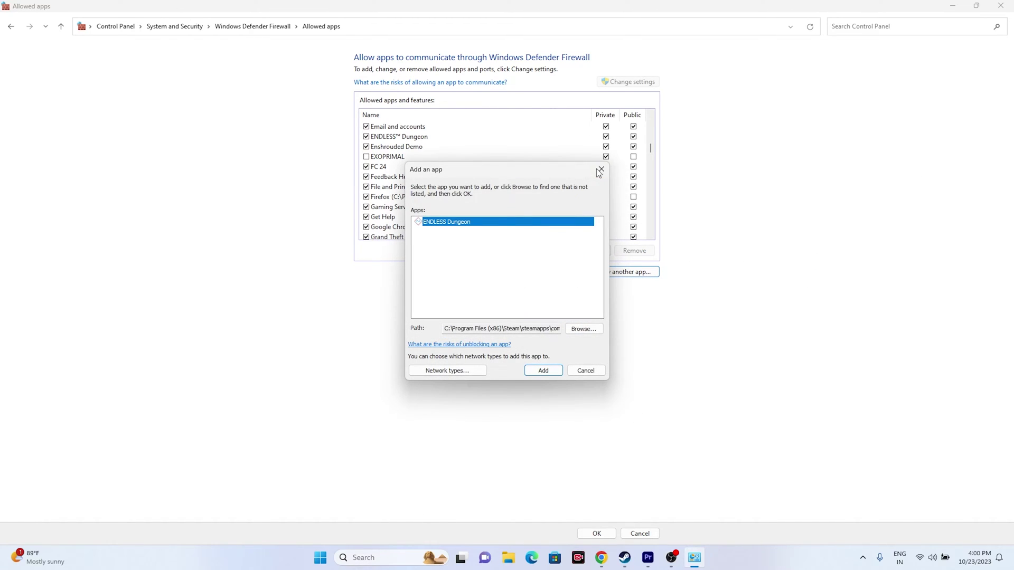
pyautogui.click(601, 171)
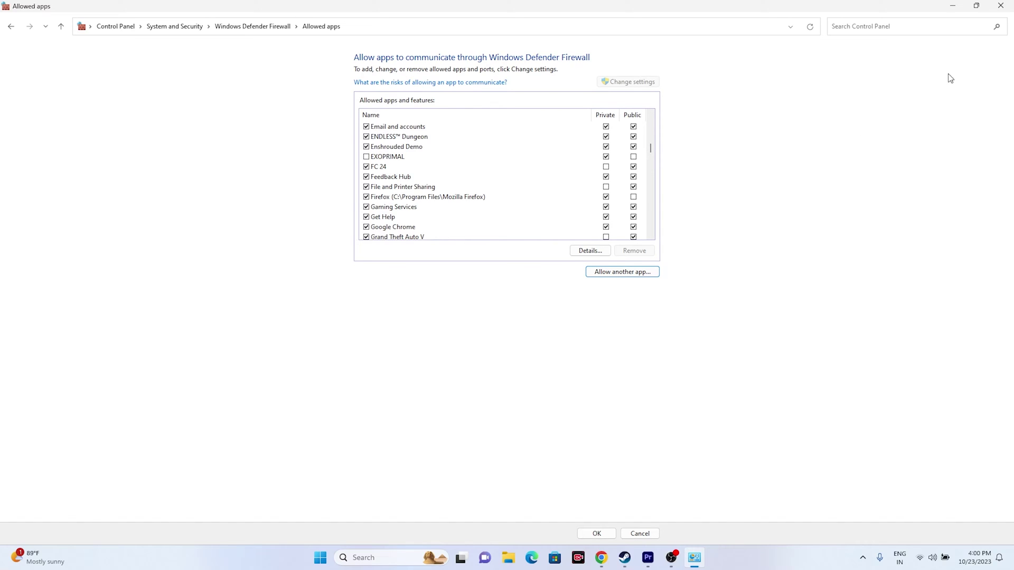
pyautogui.click(1000, 5)
pyautogui.click(637, 558)
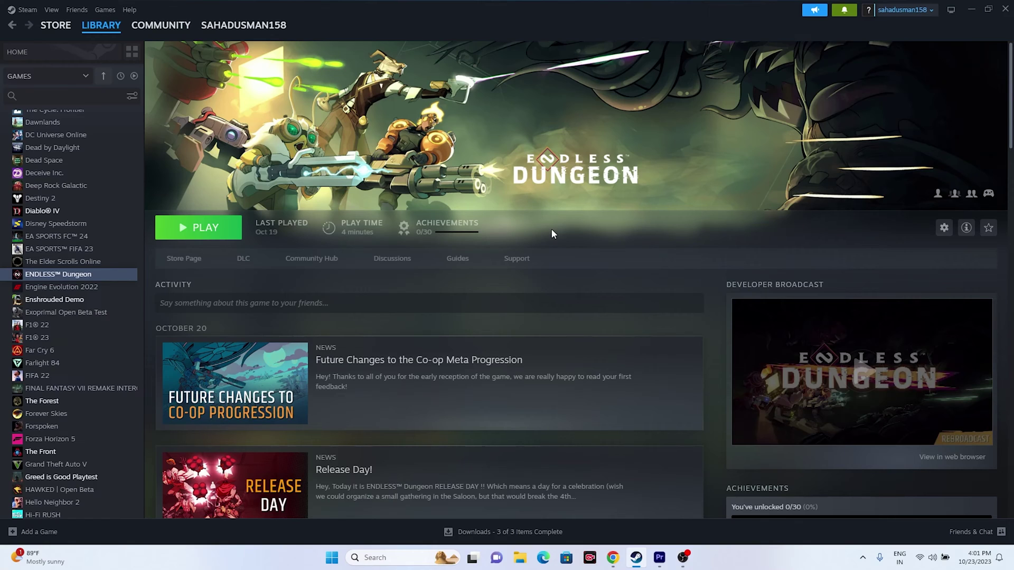
# Step: Switch to System Configuration and display its list of services
pyautogui.click(405, 555)
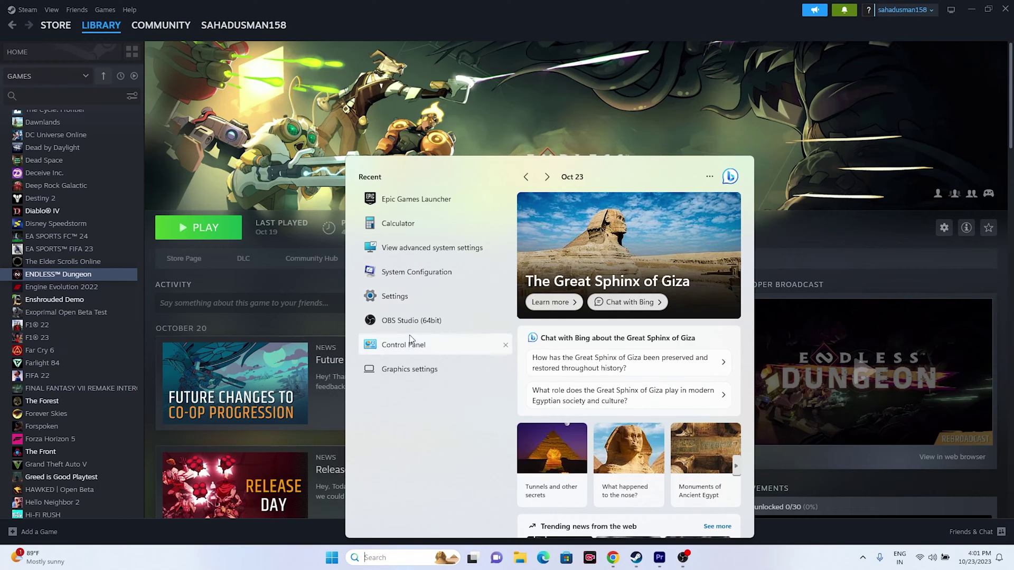
pyautogui.click(415, 277)
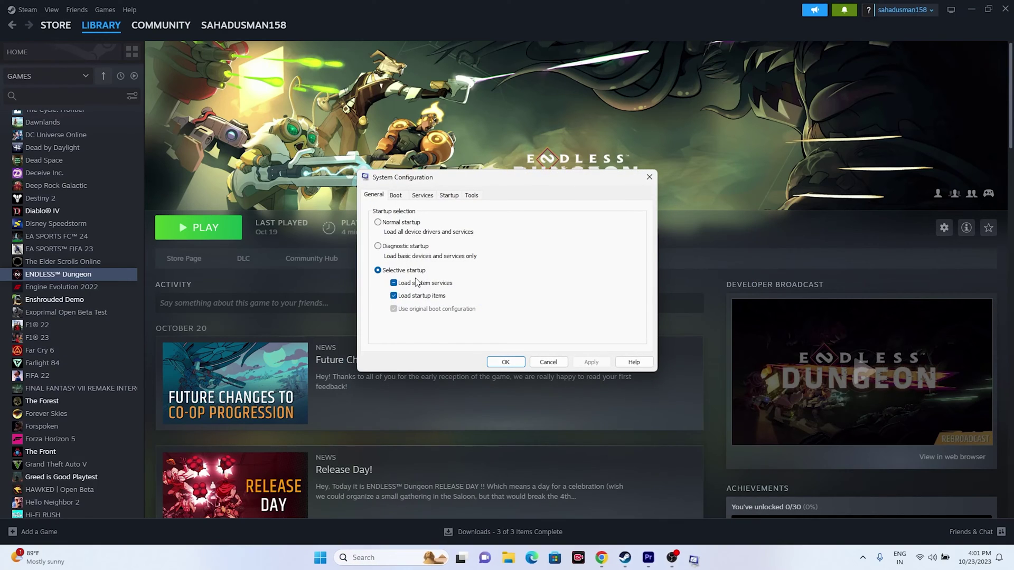
pyautogui.click(423, 196)
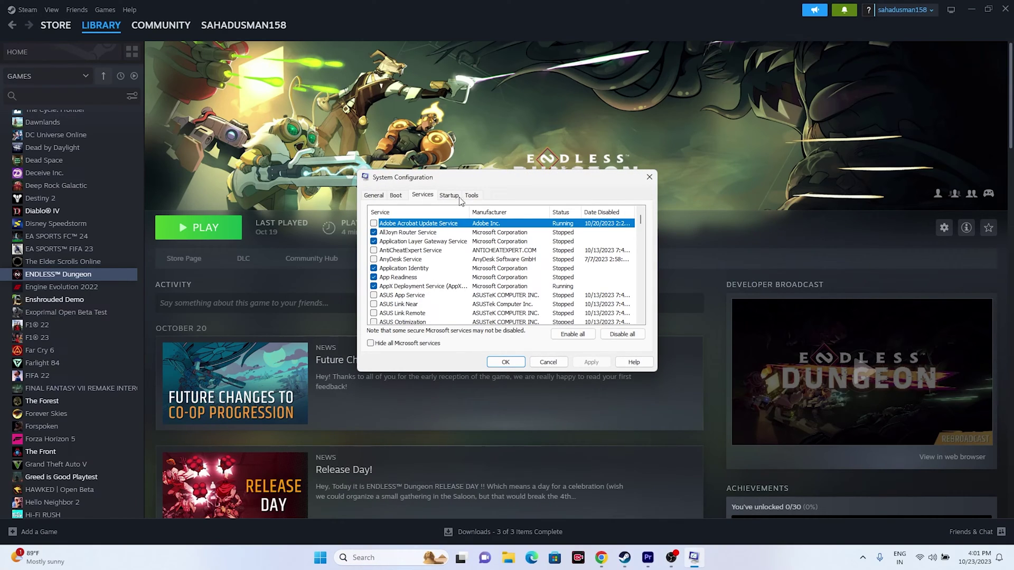
# Step: Disable all services in System Configuration and hide all Microsoft services from the list
pyautogui.click(410, 345)
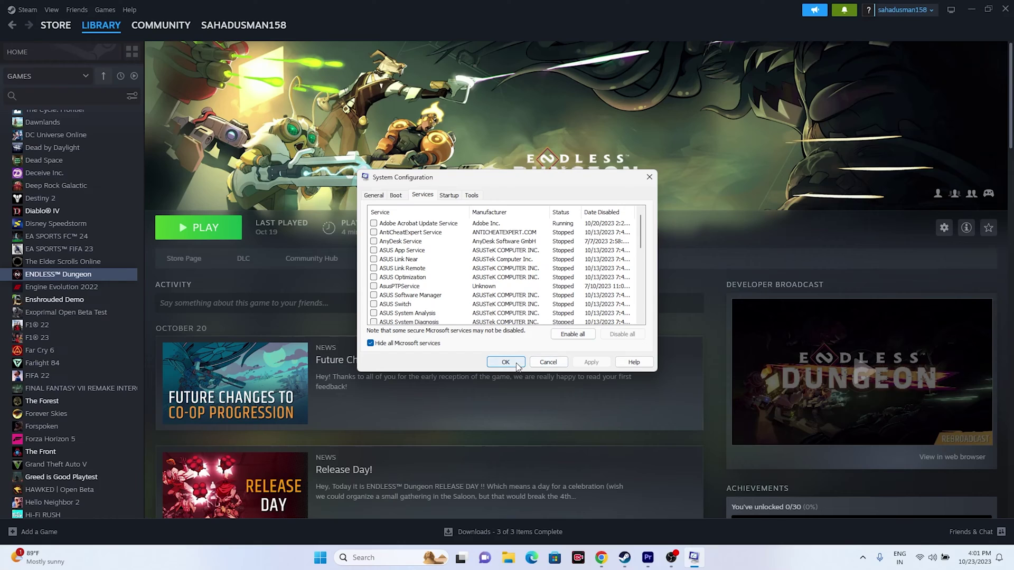
pyautogui.click(370, 344)
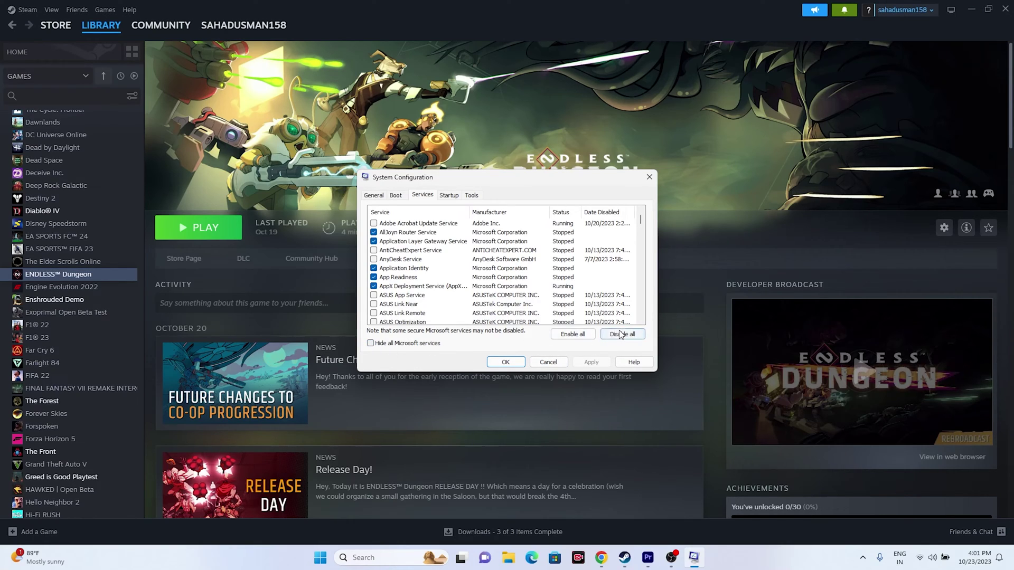
pyautogui.click(621, 335)
pyautogui.click(436, 346)
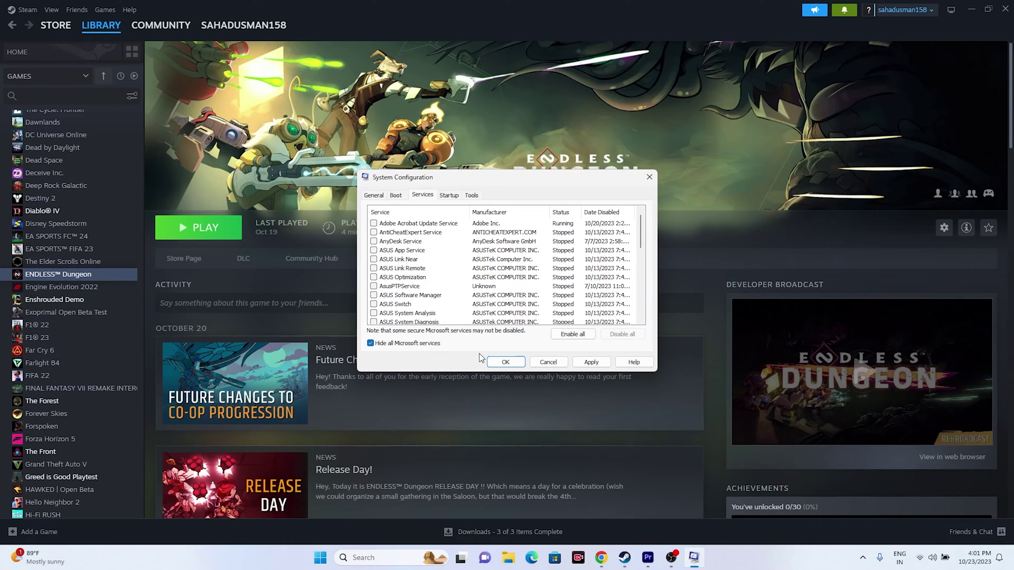
# Step: Apply the service changes, confirm System Configuration and dismiss the restart prompt without restarting the computer
pyautogui.click(591, 362)
pyautogui.click(512, 362)
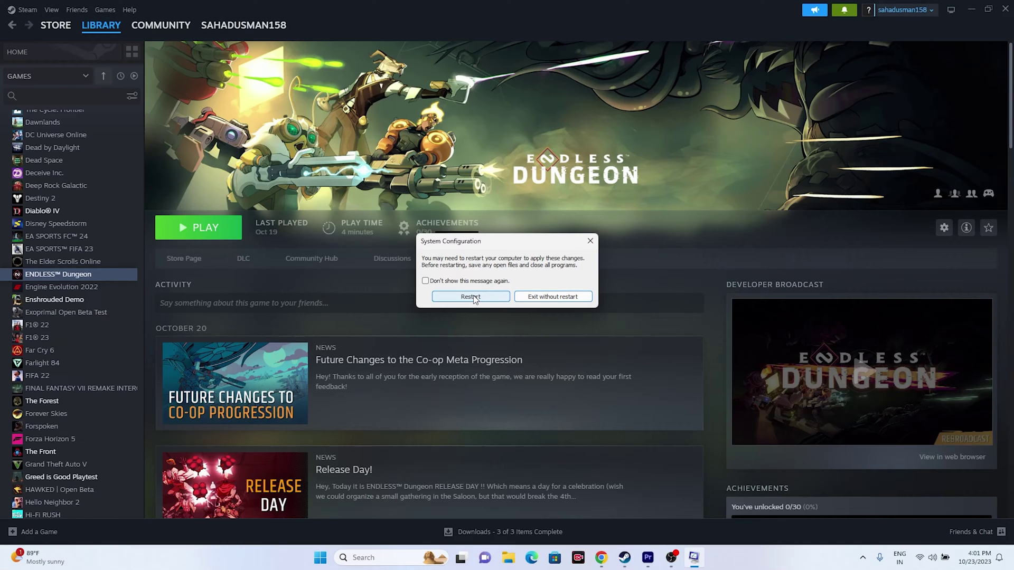
pyautogui.click(590, 241)
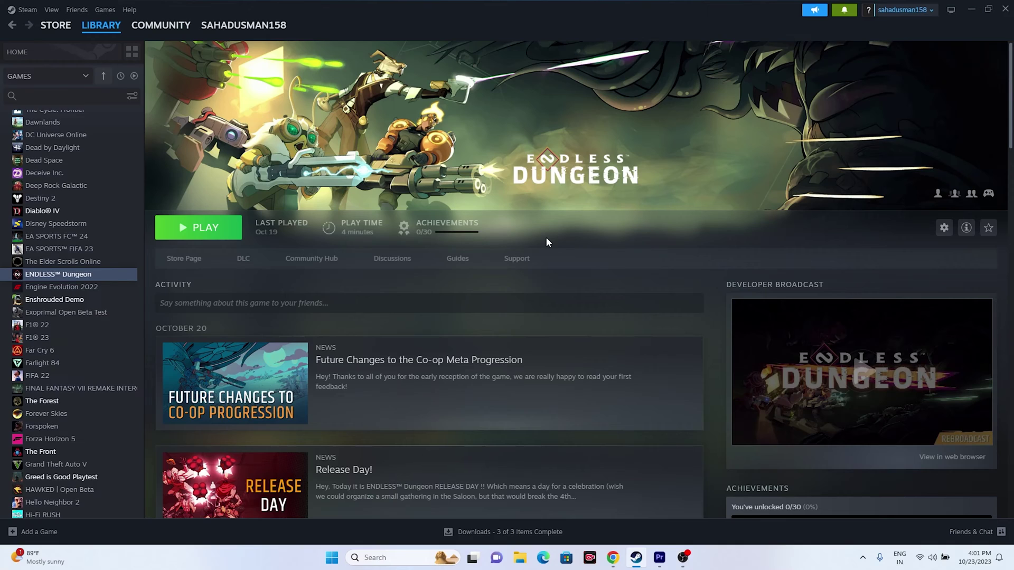
# Step: Open the properties of ENDLESS Dungeon from the Steam library and reposition the properties window
pyautogui.rightClick(77, 274)
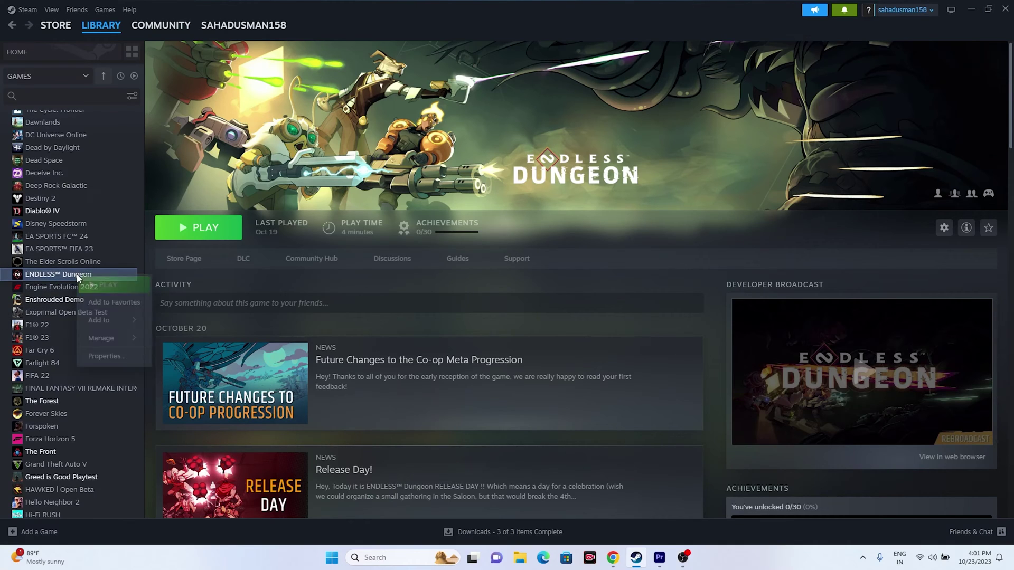
pyautogui.click(106, 356)
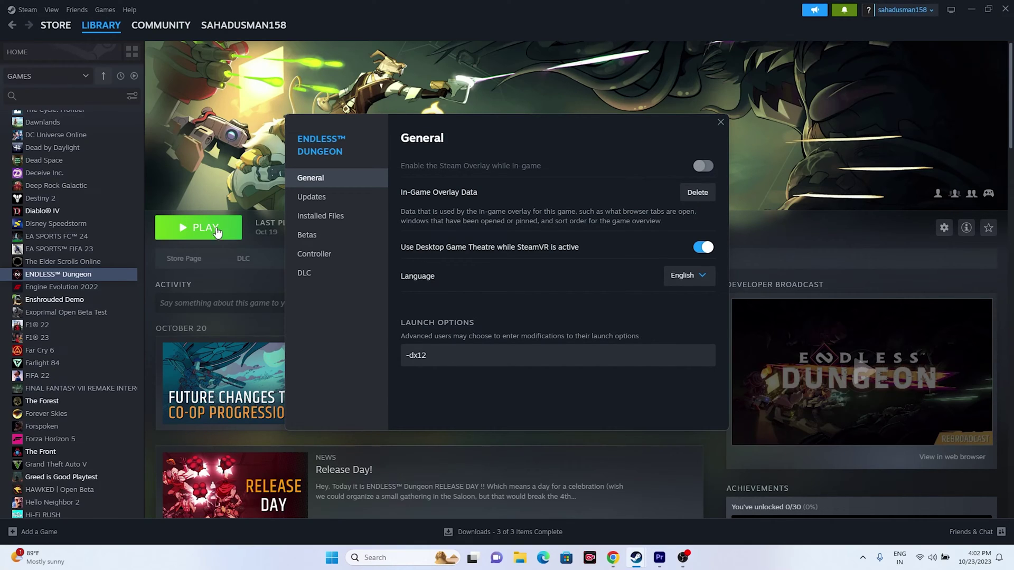
pyautogui.moveTo(620, 137); pyautogui.dragTo(692, 107)
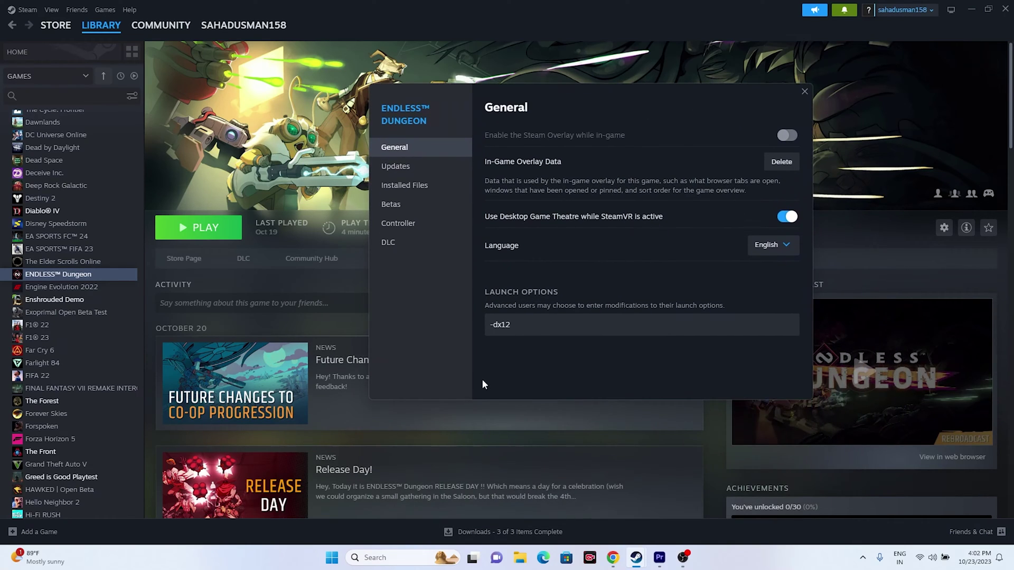
# Step: Replace the ENDLESS Dungeon launch option with -dx11, and change it to -dx12
pyautogui.moveTo(514, 325); pyautogui.dragTo(476, 329)
pyautogui.press('BackSpace')
pyautogui.write('-dx11')
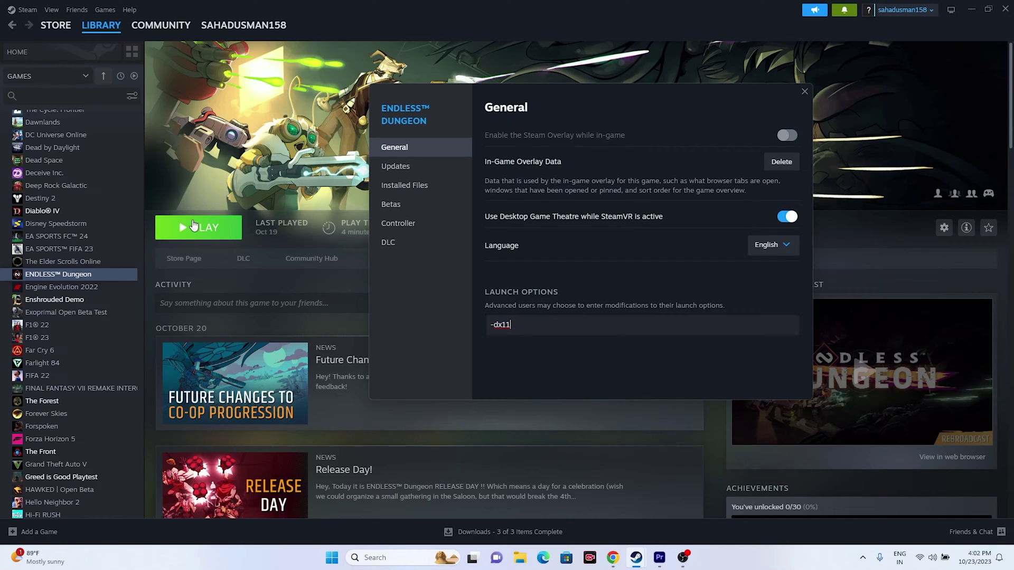
pyautogui.press('BackSpace')
pyautogui.write('2')
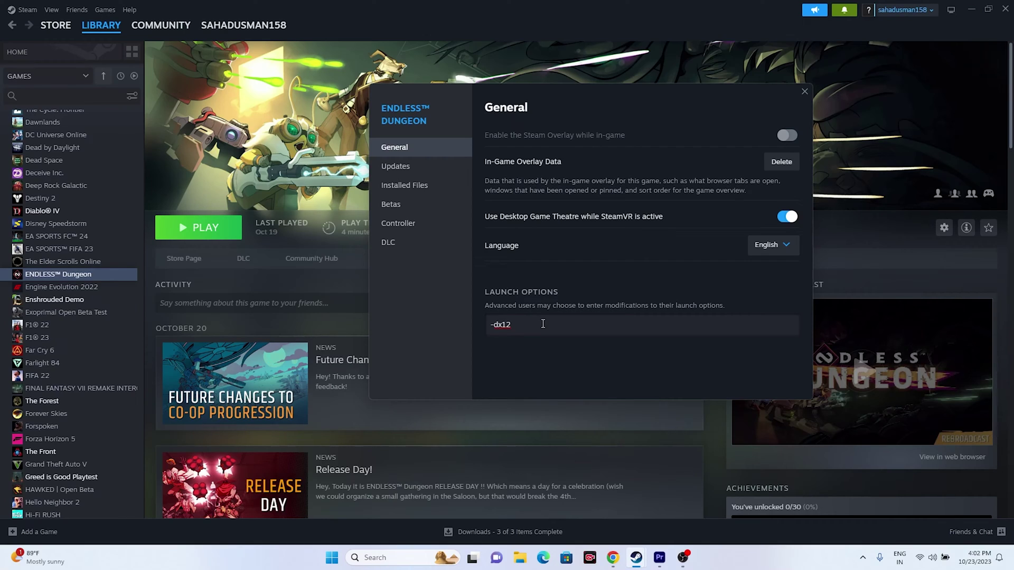
# Step: Close the ENDLESS Dungeon properties, minimize Steam, and open the Windows graphics settings to review the custom app list
pyautogui.click(804, 92)
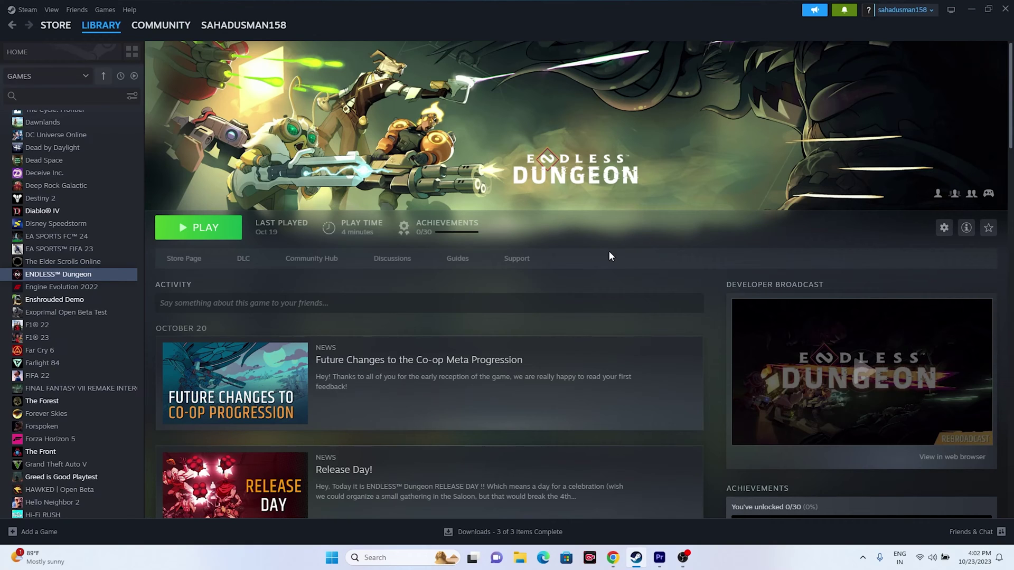
pyautogui.click(972, 12)
pyautogui.click(374, 559)
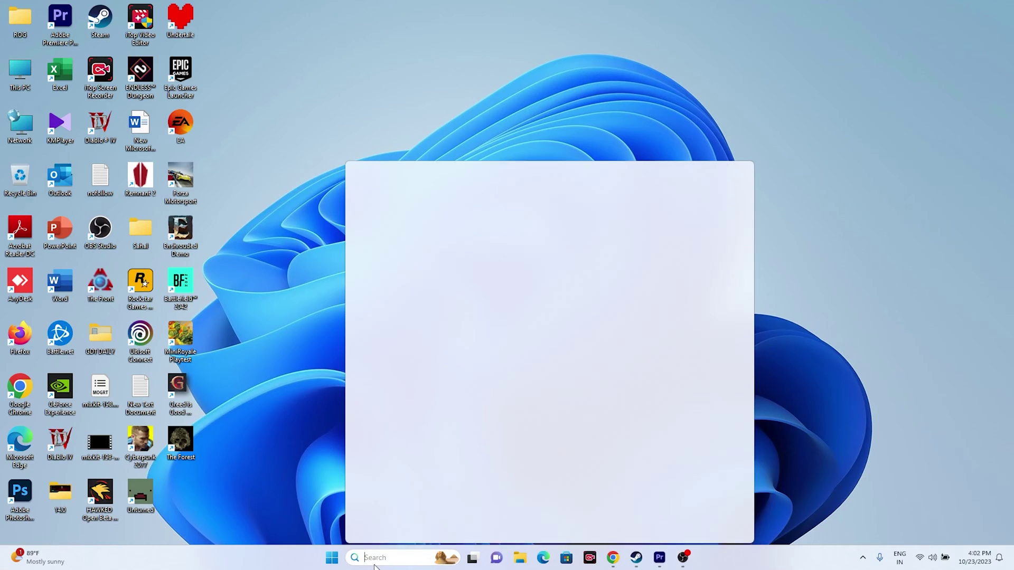
pyautogui.click(411, 372)
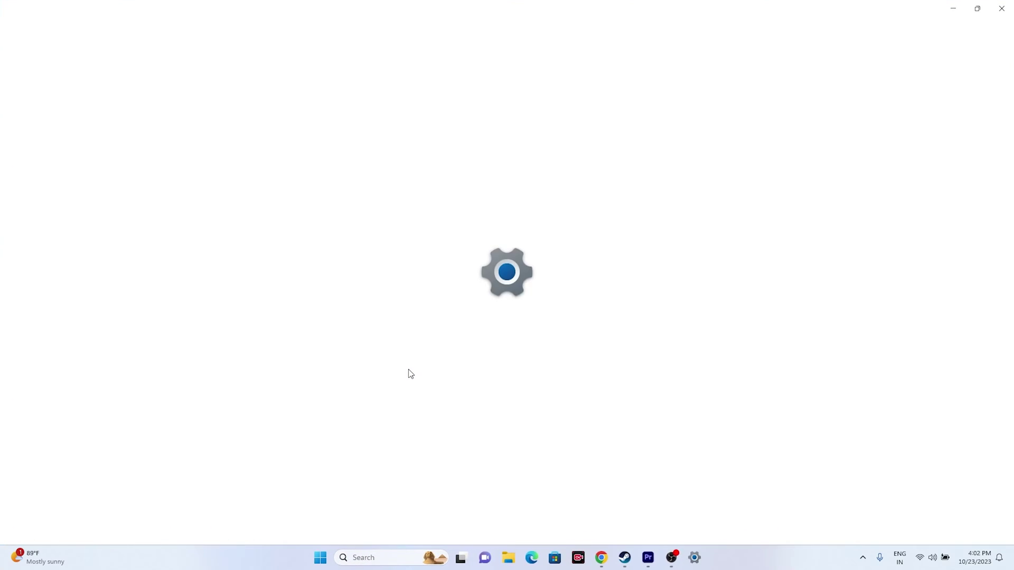
pyautogui.scroll(-6, 518, 227)
pyautogui.scroll(-5, 518, 224)
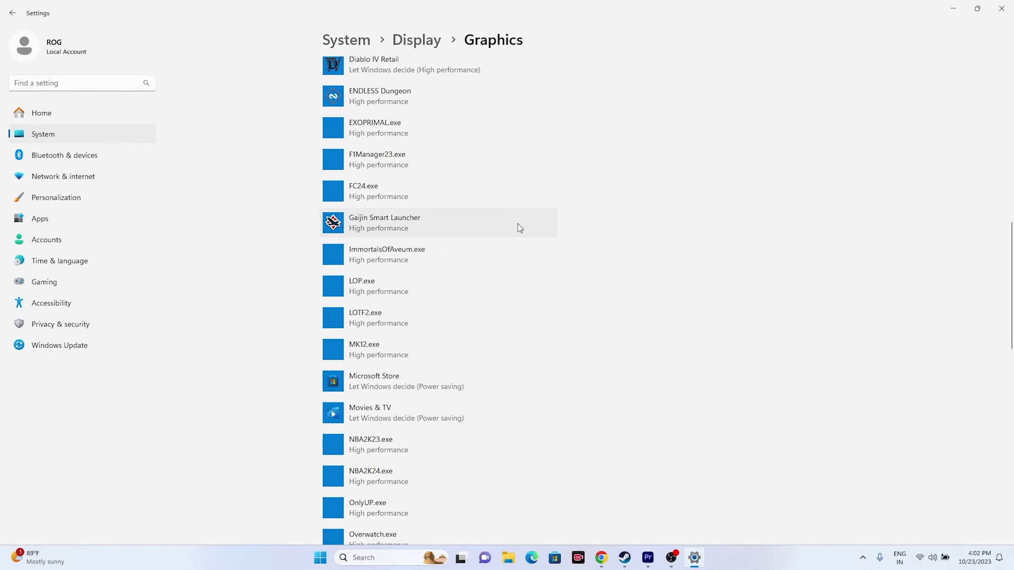
pyautogui.scroll(11, 517, 224)
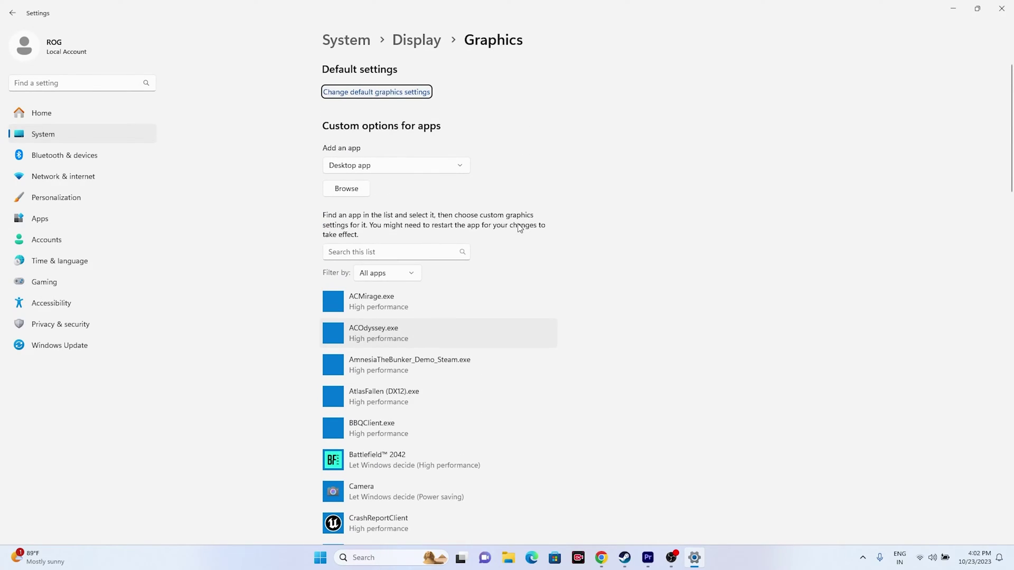
# Step: Browse for a desktop app to add and open the folder C:\Program Files (x86)\Steam\steamapps\common
pyautogui.click(367, 185)
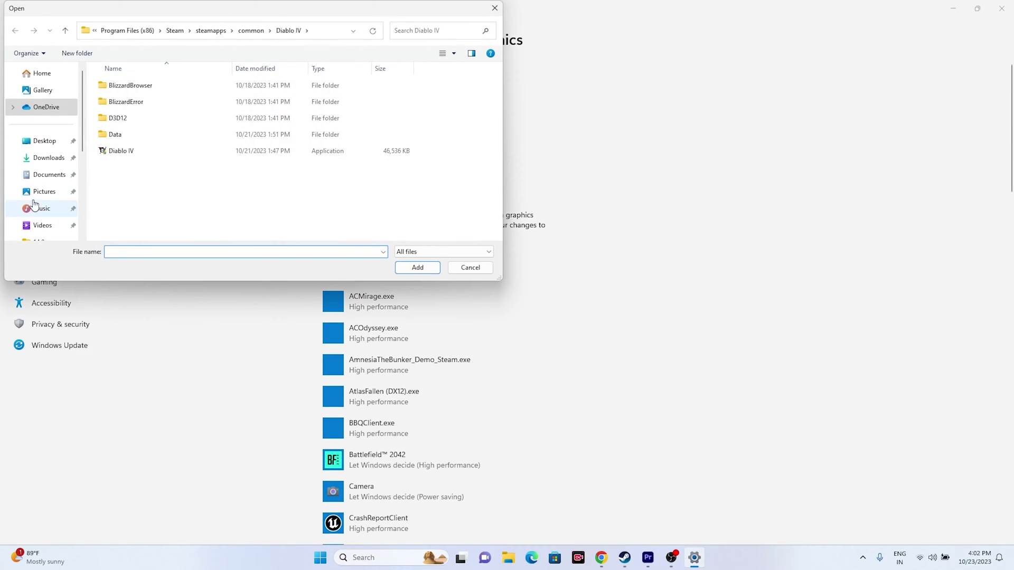
pyautogui.scroll(-2, 33, 178)
pyautogui.click(48, 239)
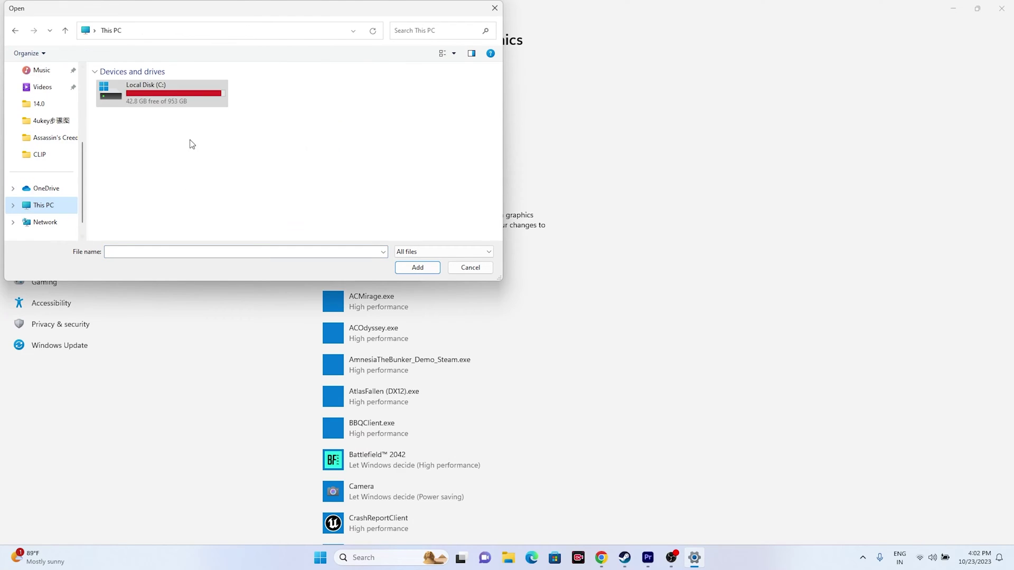
pyautogui.doubleClick(167, 93)
pyautogui.doubleClick(150, 167)
pyautogui.scroll(-4, 152, 157)
pyautogui.doubleClick(153, 126)
pyautogui.scroll(-4, 155, 129)
pyautogui.click(145, 151)
pyautogui.doubleClick(144, 151)
pyautogui.doubleClick(135, 88)
# Step: Add the ENDLESS Dungeon application from its game folder to the custom graphics options list
pyautogui.scroll(-2, 163, 163)
pyautogui.scroll(-2, 164, 160)
pyautogui.doubleClick(153, 156)
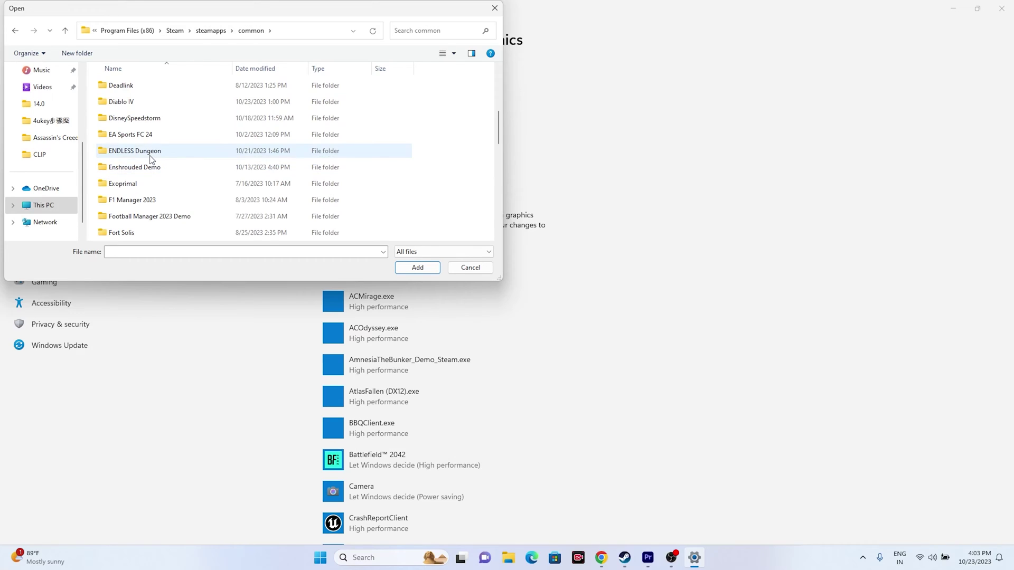
pyautogui.click(147, 103)
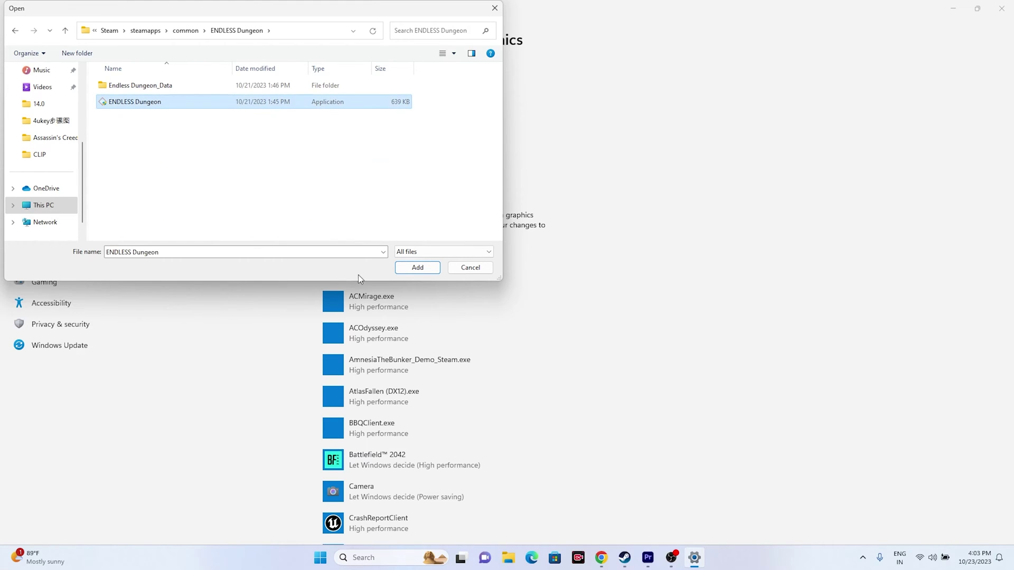
pyautogui.click(400, 269)
# Step: Set the graphics preference of ENDLESS Dungeon to High performance, save it, and close Settings
pyautogui.scroll(-10, 592, 272)
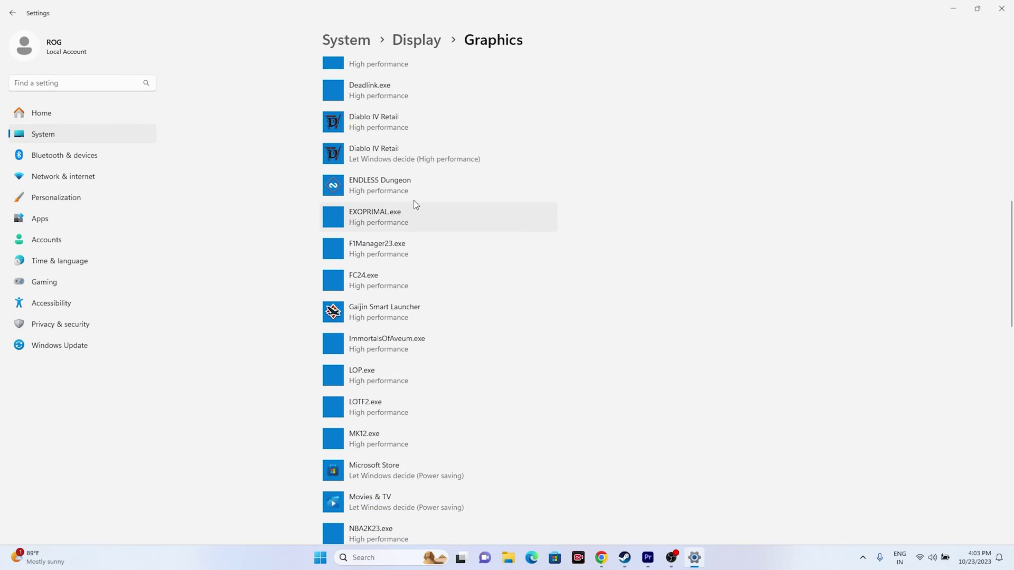
pyautogui.click(399, 183)
pyautogui.click(472, 240)
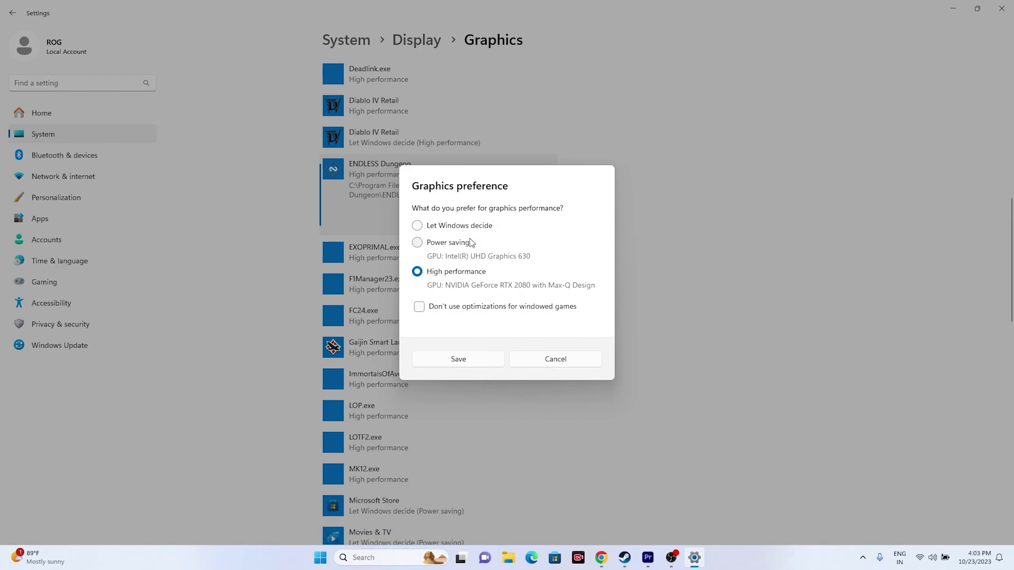
pyautogui.click(418, 226)
pyautogui.click(417, 271)
pyautogui.click(447, 358)
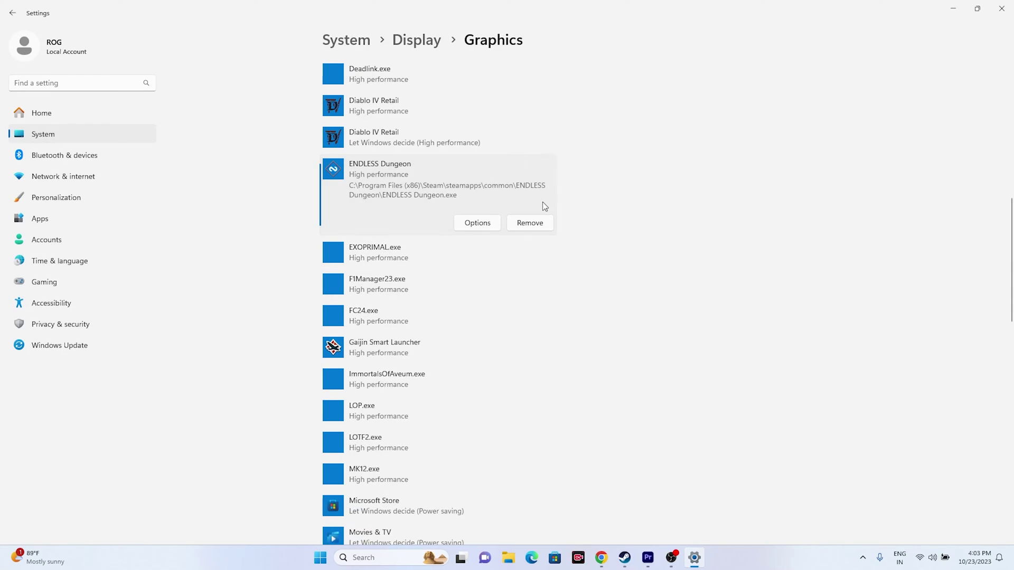
pyautogui.click(1001, 9)
# Step: Open Task Manager from the desktop, examine the running apps and background processes in the maximized window, and close it
pyautogui.click(636, 558)
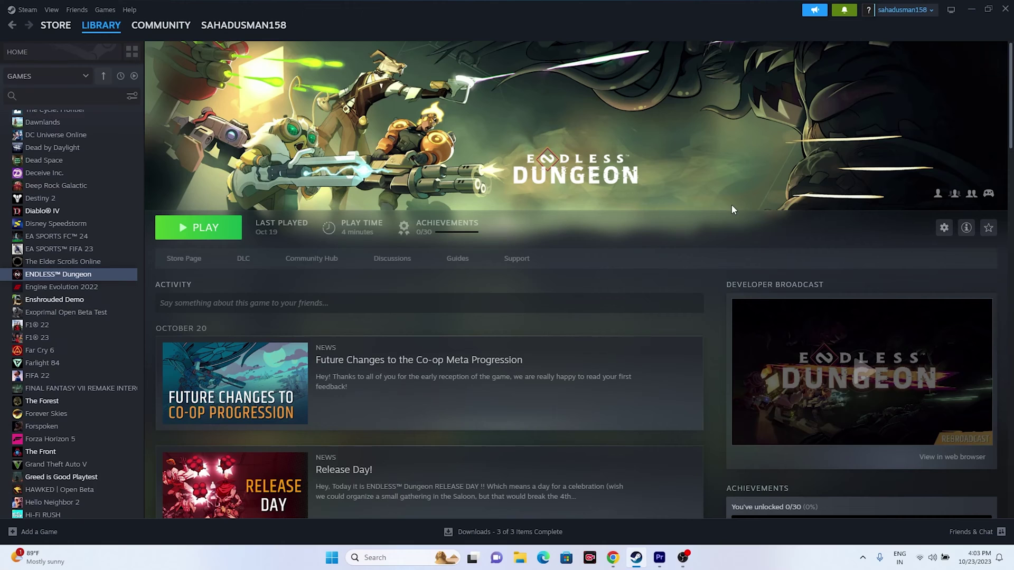
pyautogui.click(973, 10)
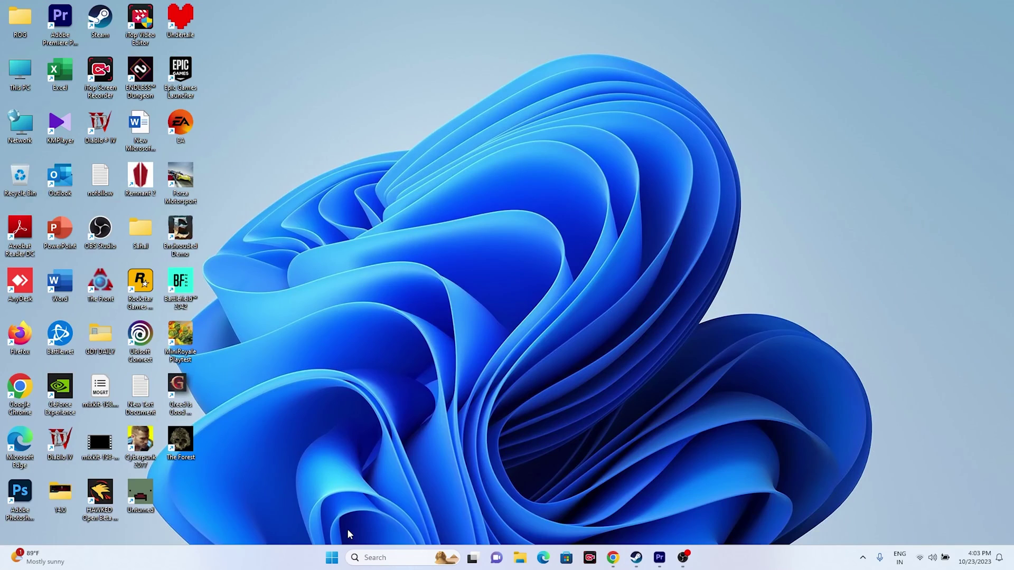
pyautogui.rightClick(331, 564)
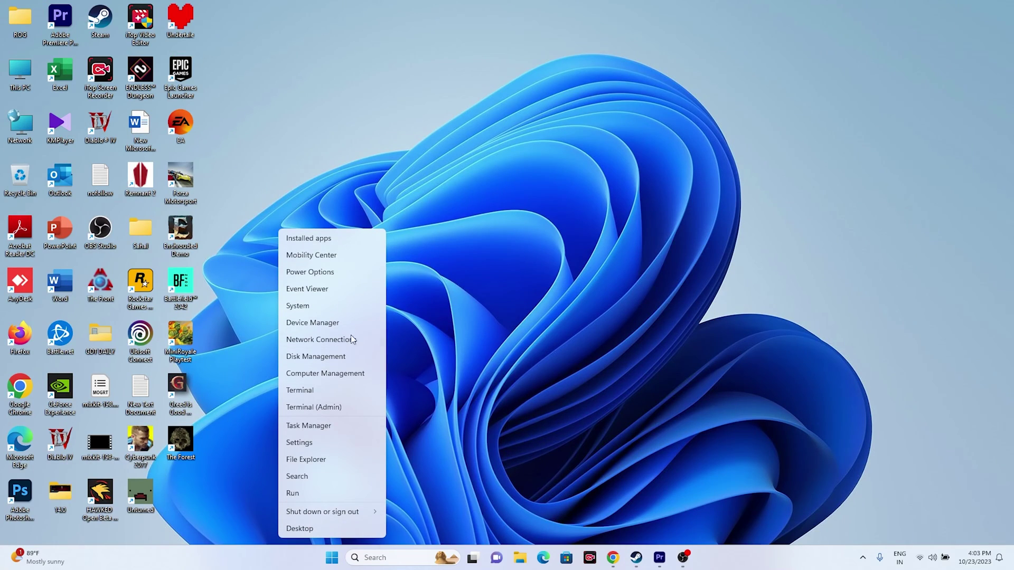
pyautogui.click(328, 428)
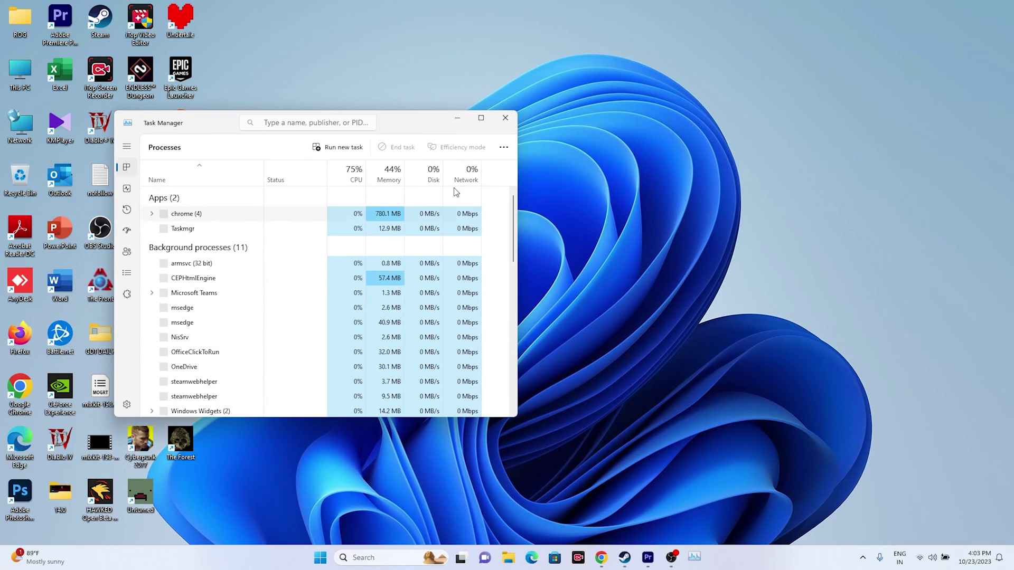
pyautogui.click(478, 117)
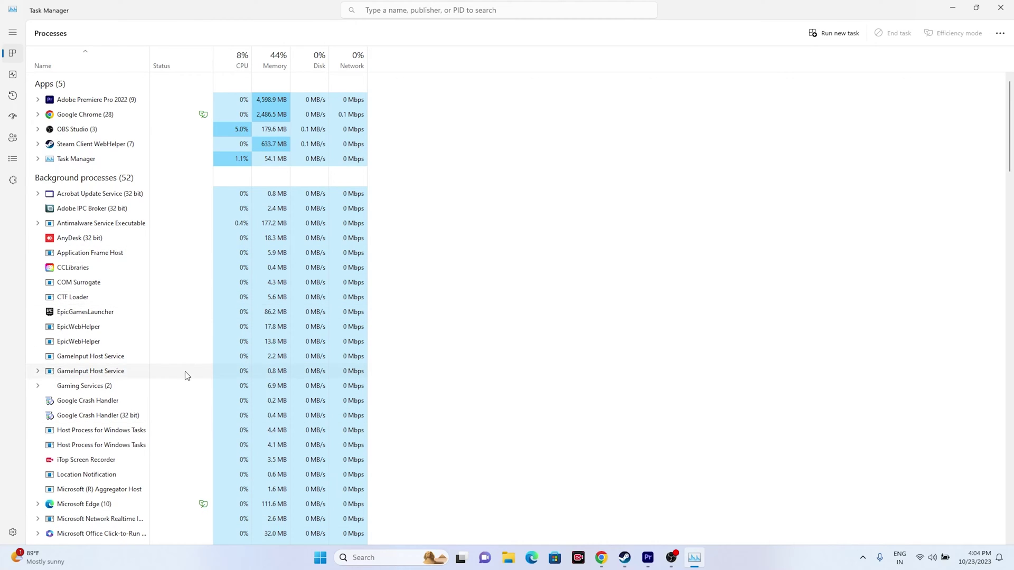
pyautogui.click(1000, 7)
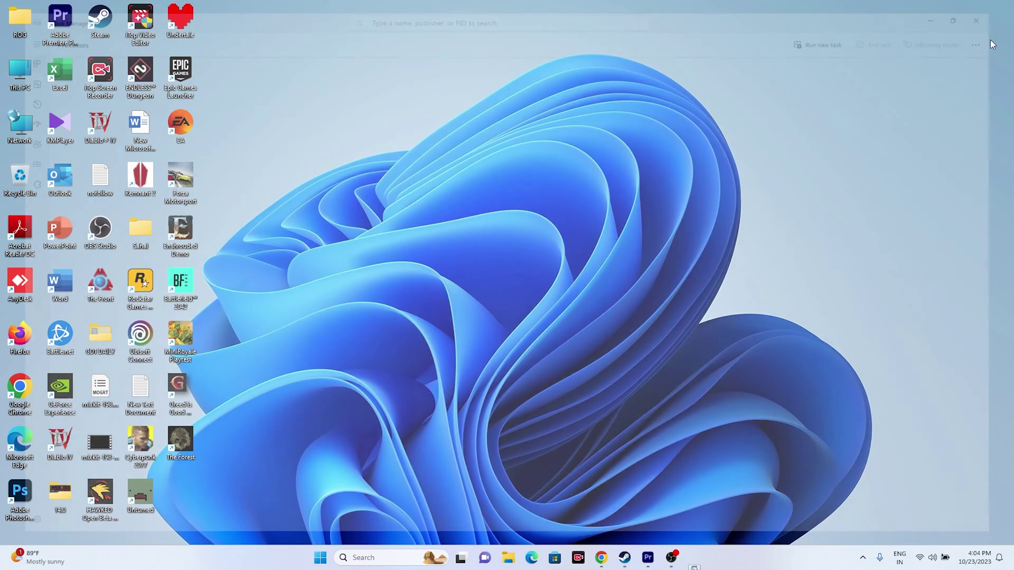
# Step: Open the Virtual Memory settings from the advanced system performance options and choose a custom paging file size for drive C:
pyautogui.click(636, 558)
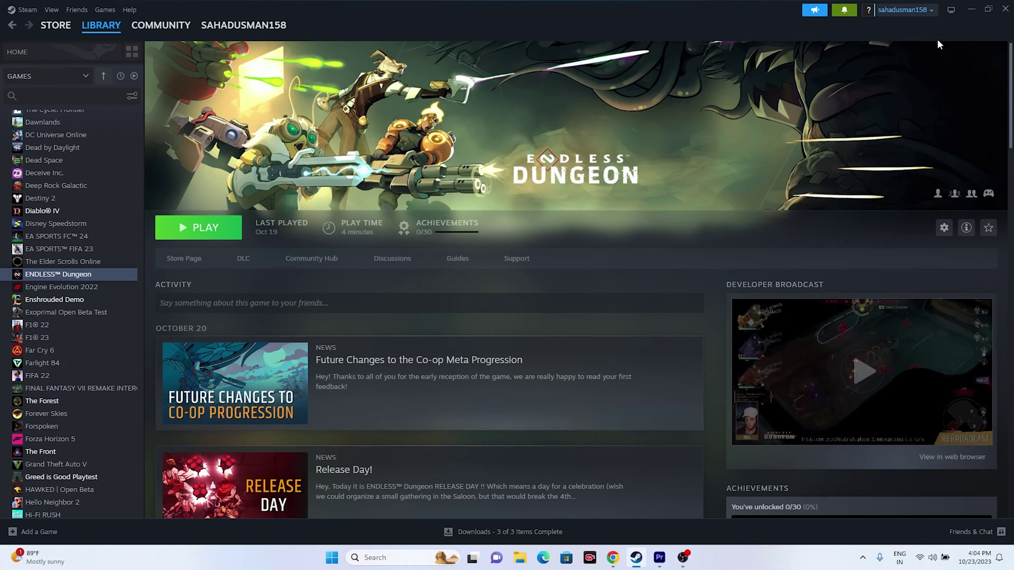
pyautogui.click(971, 9)
pyautogui.click(375, 558)
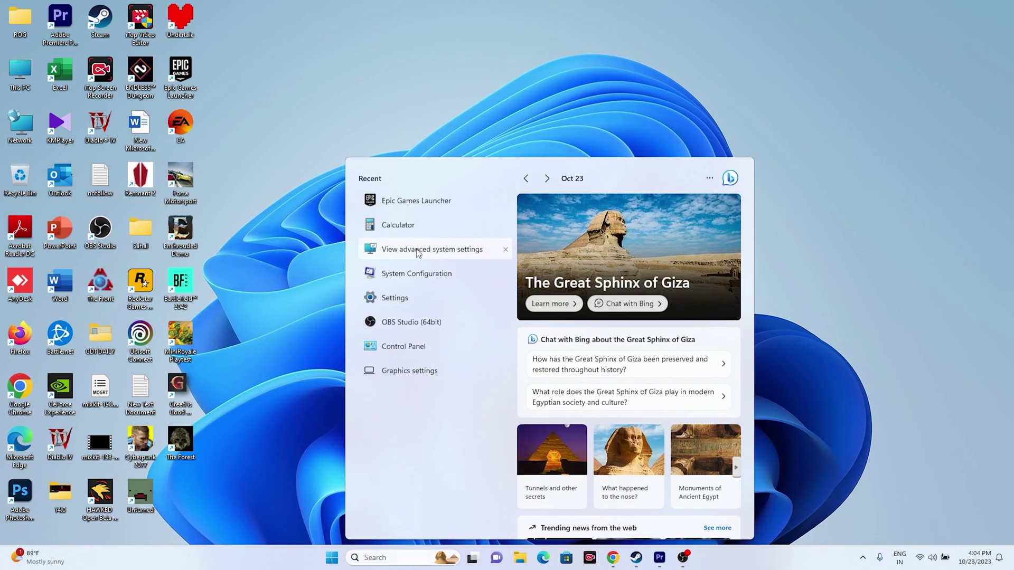
pyautogui.click(412, 247)
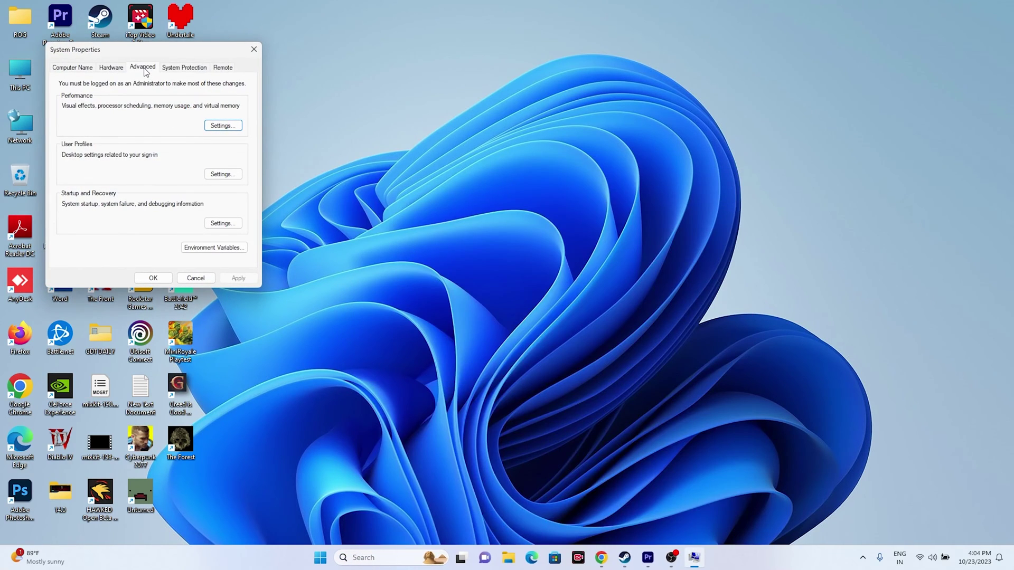
pyautogui.click(222, 126)
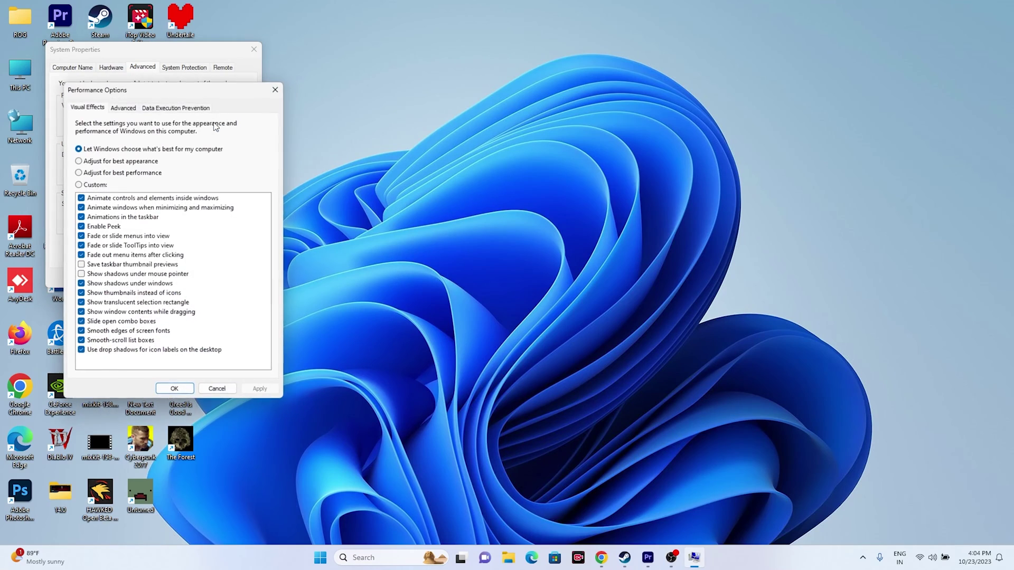
pyautogui.click(130, 109)
pyautogui.click(240, 247)
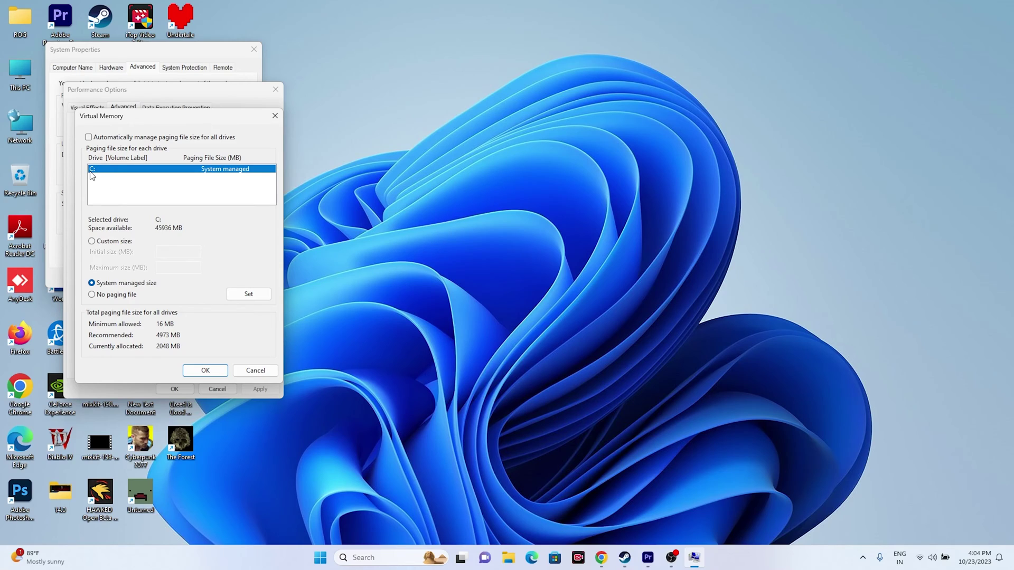
pyautogui.click(95, 243)
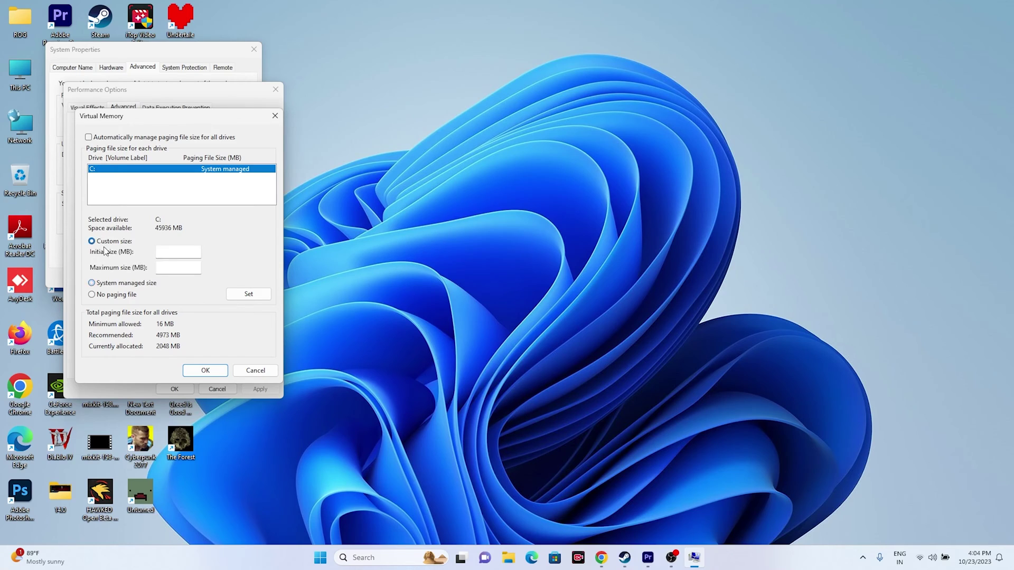
pyautogui.click(176, 255)
pyautogui.click(169, 268)
# Step: Open Calculator and multiply 32 by 1024 to convert the memory size from GB to MB
pyautogui.click(376, 561)
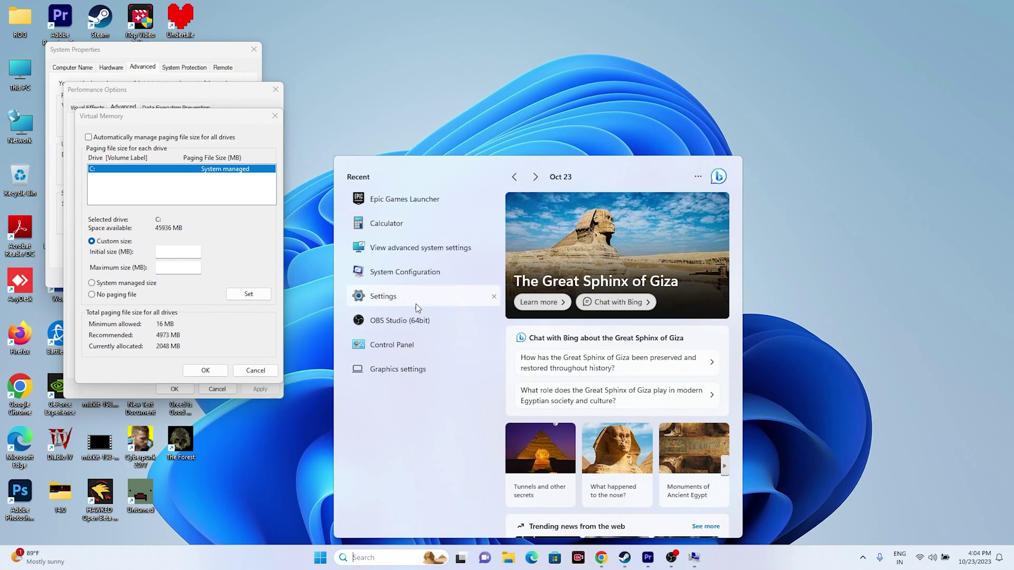
pyautogui.click(406, 225)
pyautogui.click(662, 309)
pyautogui.click(628, 304)
pyautogui.click(693, 250)
pyautogui.click(585, 310)
pyautogui.click(609, 334)
pyautogui.click(617, 307)
pyautogui.click(580, 281)
pyautogui.click(697, 333)
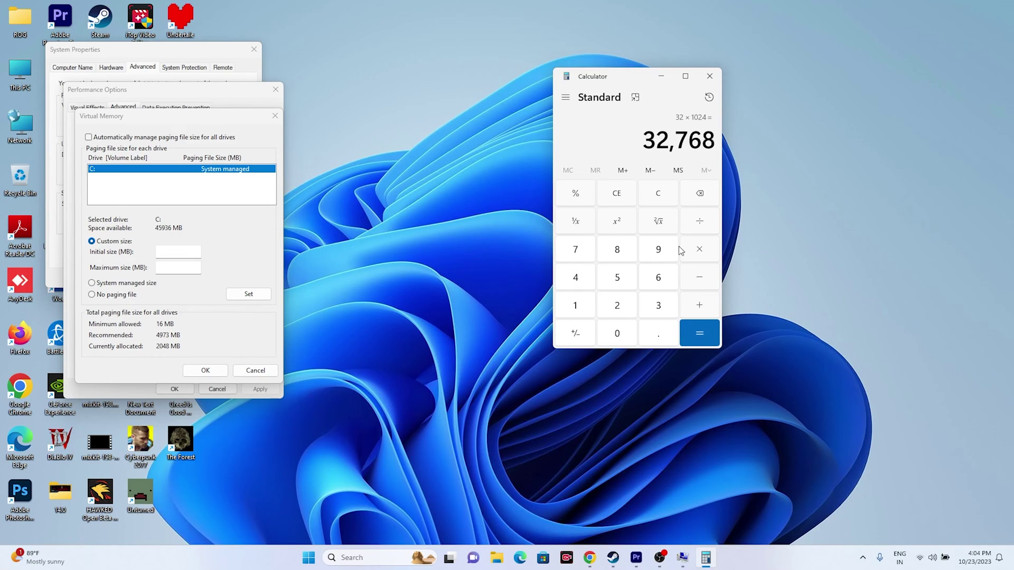
# Step: Multiply the calculated memory size by 1.5 to get the initial paging file size
pyautogui.click(700, 248)
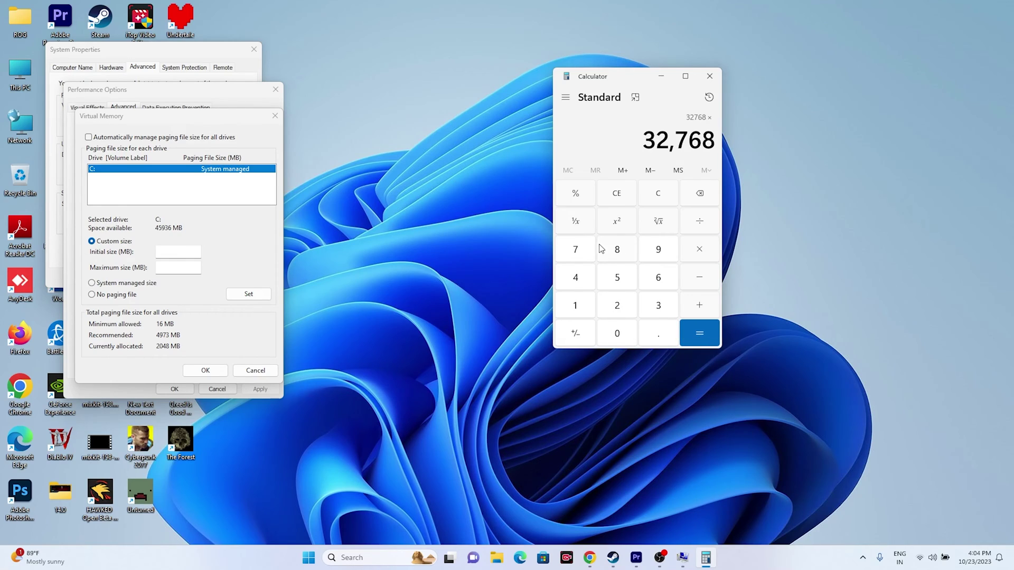
pyautogui.click(575, 317)
pyautogui.click(657, 338)
pyautogui.click(626, 284)
pyautogui.click(698, 335)
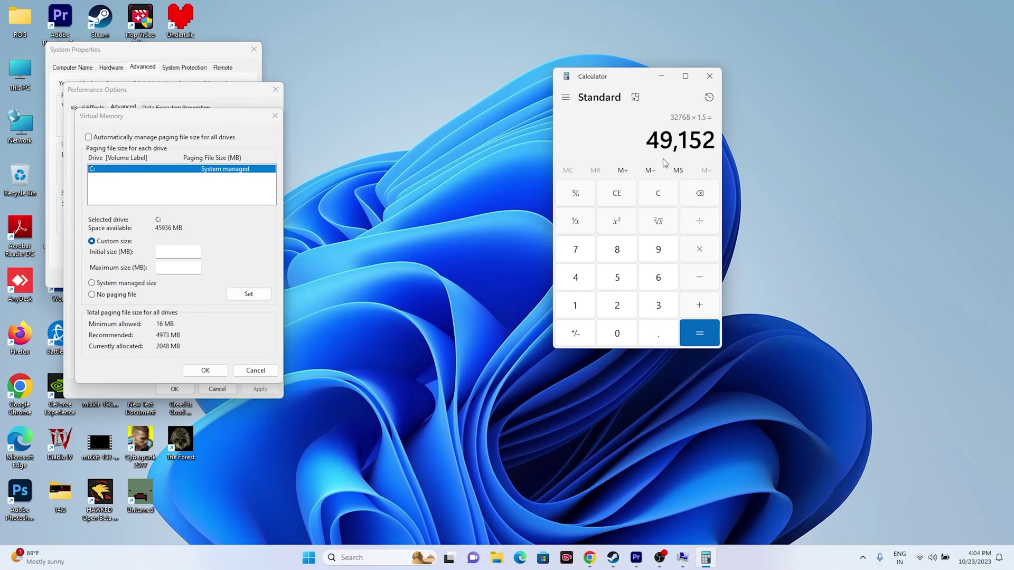
# Step: Copy the calculated result and paste 49,152 as the initial paging file size in MB
pyautogui.moveTo(653, 140); pyautogui.dragTo(713, 140)
pyautogui.hotkey('ctrl', 'c')
pyautogui.rightClick(700, 140)
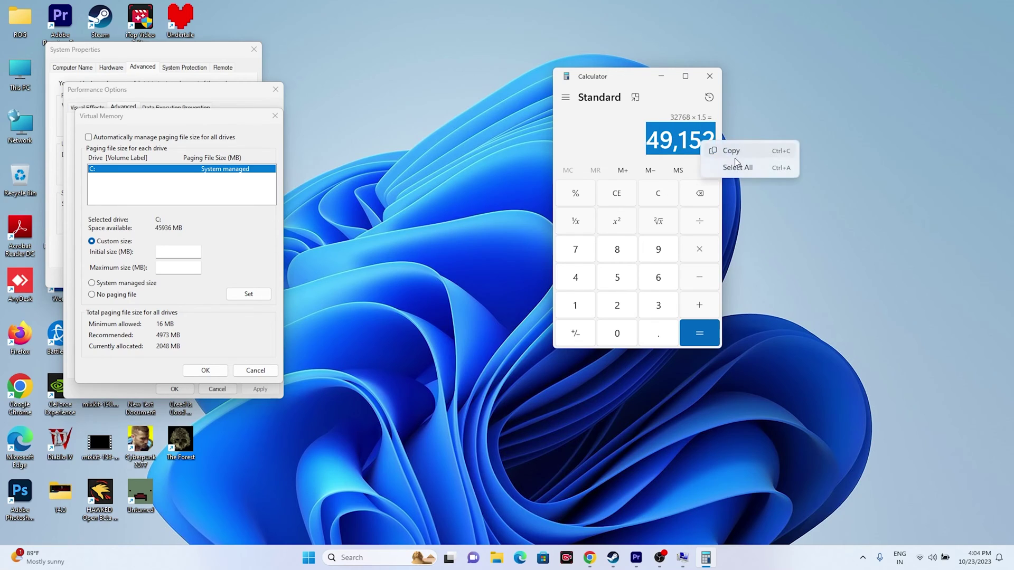
pyautogui.click(734, 151)
pyautogui.rightClick(186, 253)
pyautogui.click(214, 299)
pyautogui.click(178, 268)
# Step: Clear the calculator and compute 32 × 1024 × 3 for the maximum paging file size
pyautogui.click(608, 196)
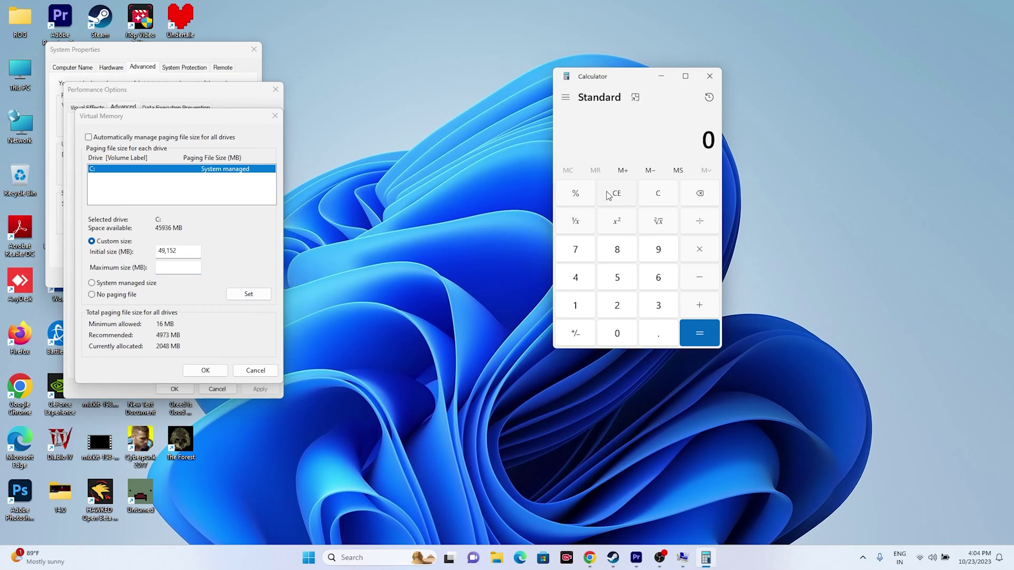
pyautogui.click(655, 315)
pyautogui.click(634, 311)
pyautogui.click(701, 254)
pyautogui.click(581, 306)
pyautogui.click(613, 326)
pyautogui.click(616, 307)
pyautogui.click(579, 279)
pyautogui.click(698, 336)
pyautogui.click(699, 255)
pyautogui.click(659, 304)
pyautogui.click(698, 333)
# Step: Copy the new result and paste 98,304 as the maximum paging file size in MB
pyautogui.moveTo(652, 144); pyautogui.dragTo(722, 146)
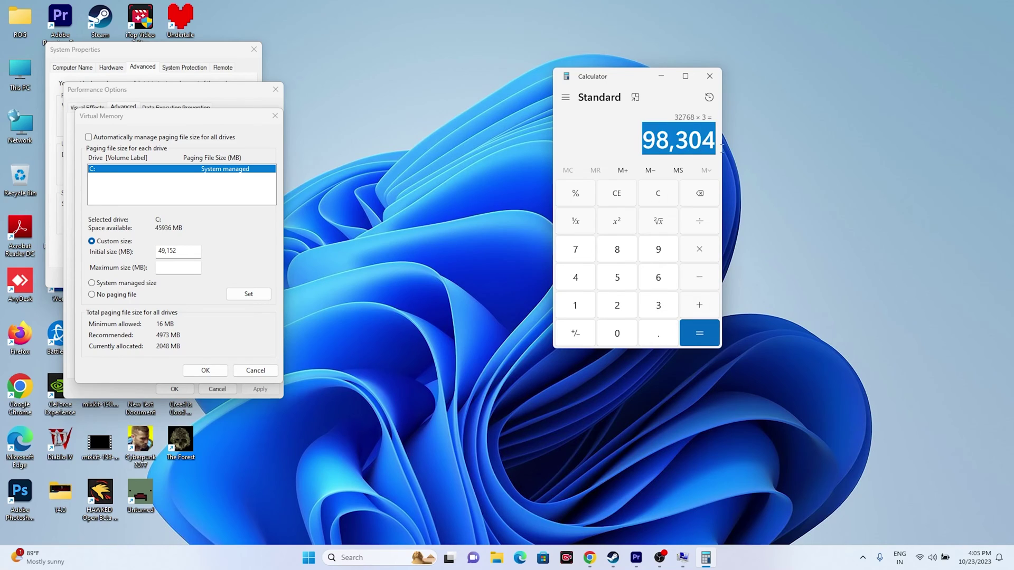
pyautogui.rightClick(710, 148)
pyautogui.click(734, 158)
pyautogui.click(168, 268)
pyautogui.rightClick(170, 267)
pyautogui.click(188, 312)
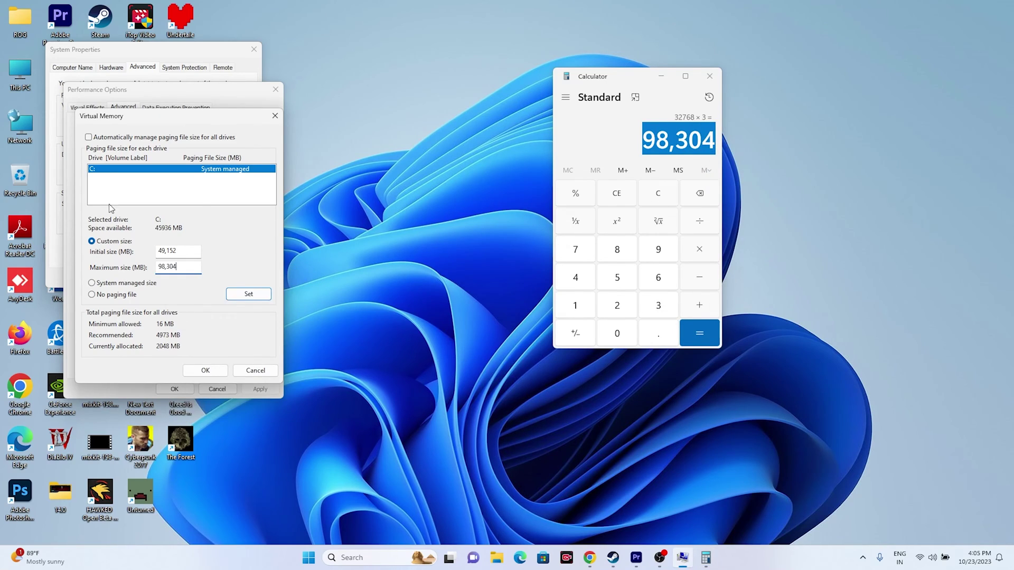
# Step: Confirm the virtual memory and performance options, then close System Properties and Calculator and switch back to Steam
pyautogui.click(205, 370)
pyautogui.click(174, 389)
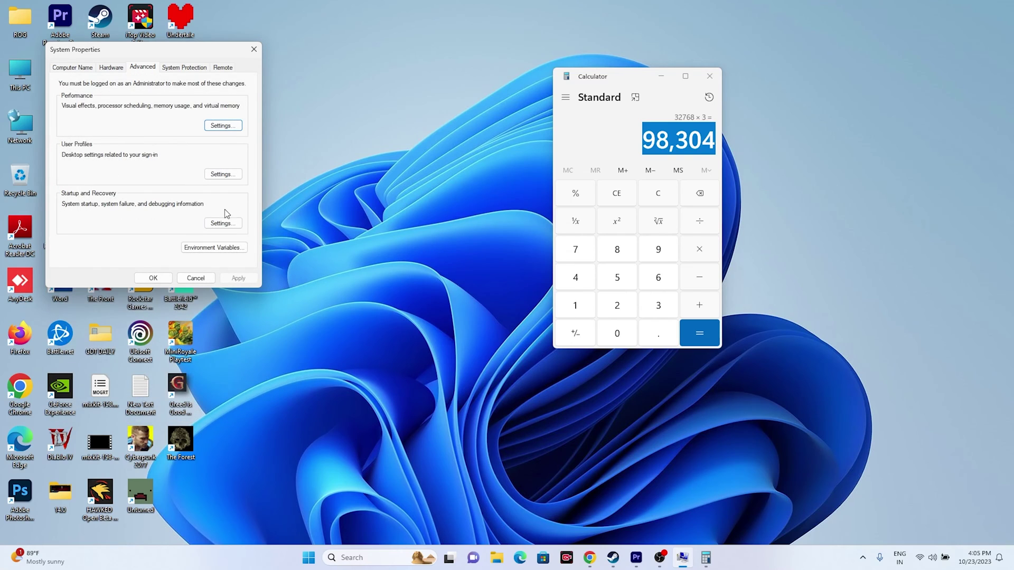
pyautogui.click(254, 49)
pyautogui.click(709, 75)
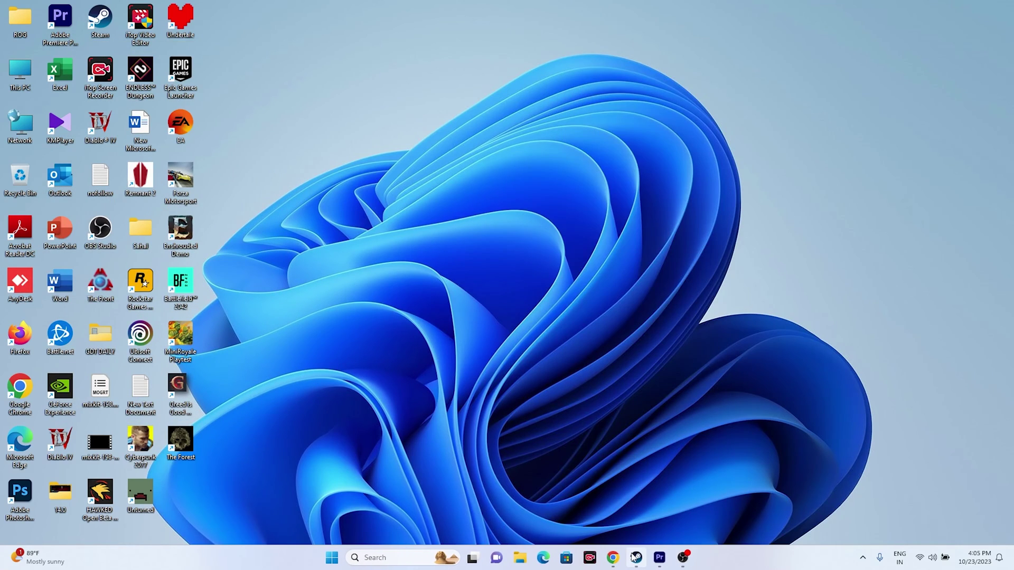
pyautogui.click(636, 558)
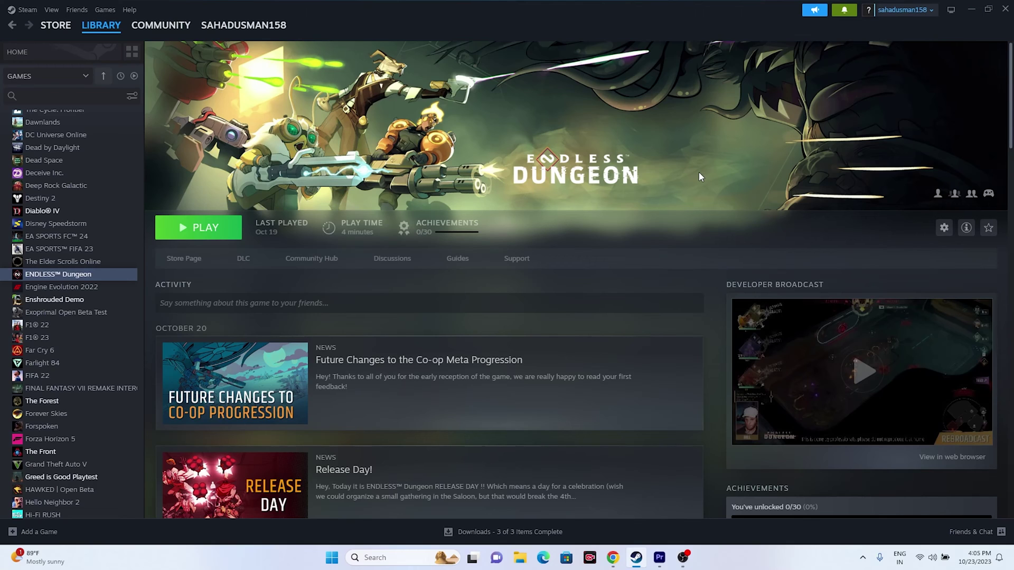
# Step: Open the Windows Update page in Windows Settings to check the update status, then close it and switch back to Steam
pyautogui.click(970, 9)
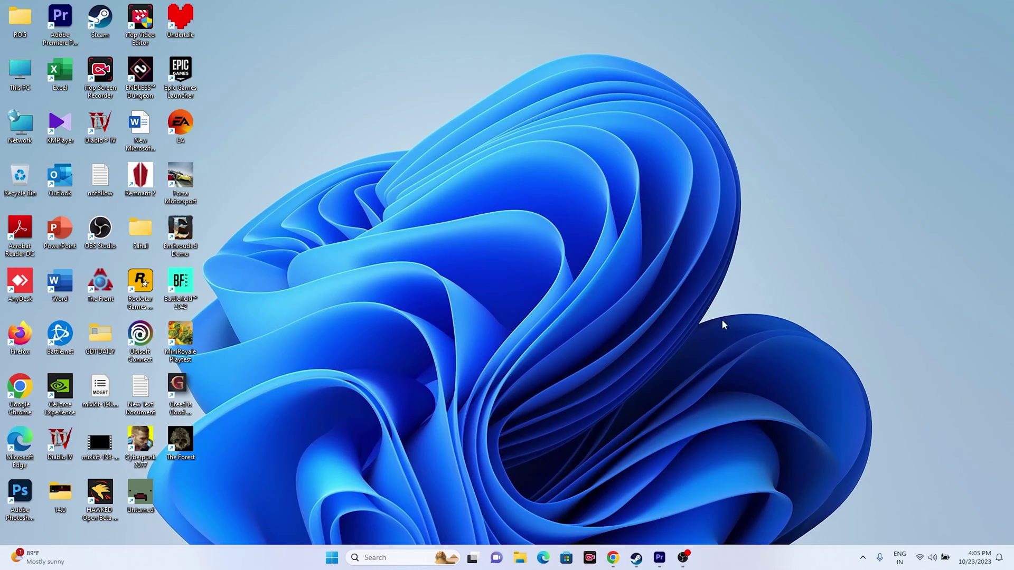
pyautogui.click(389, 557)
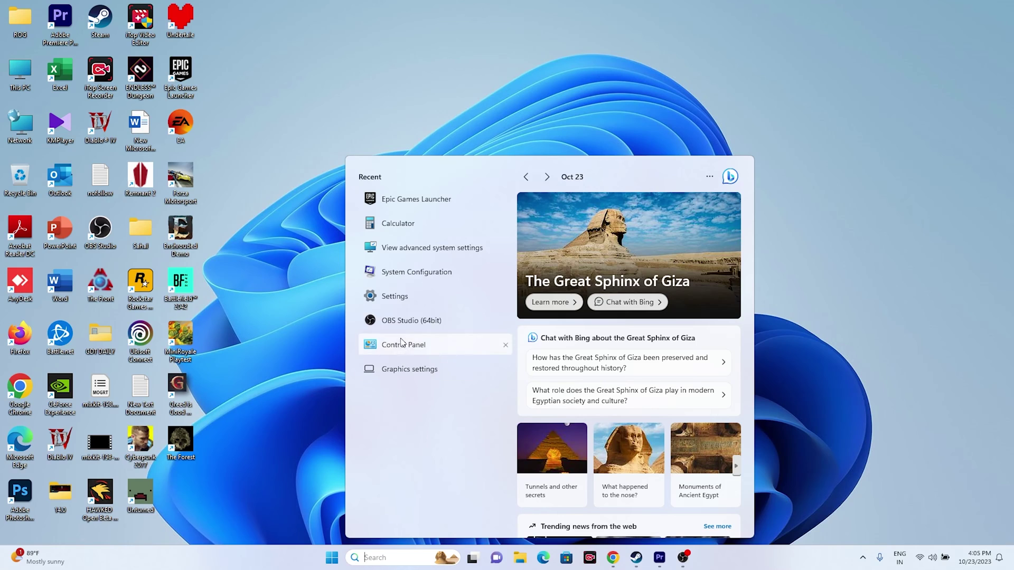
pyautogui.click(399, 295)
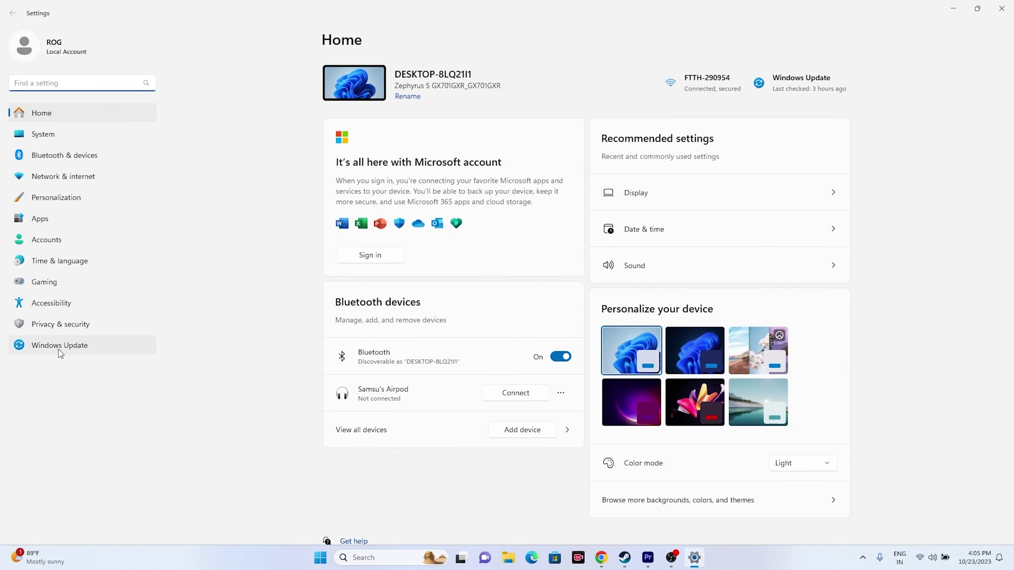
pyautogui.click(59, 348)
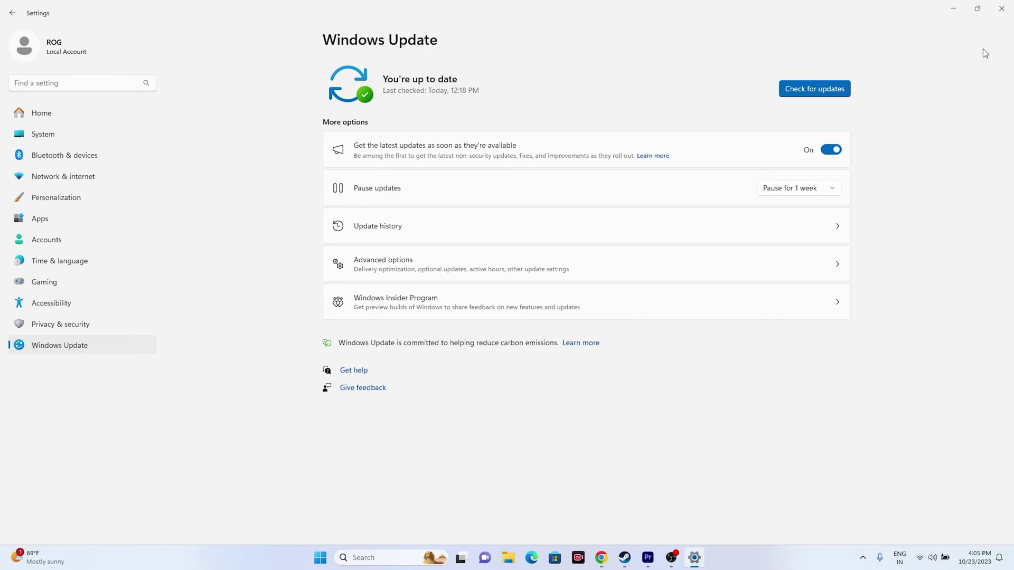
pyautogui.click(1002, 8)
pyautogui.click(634, 564)
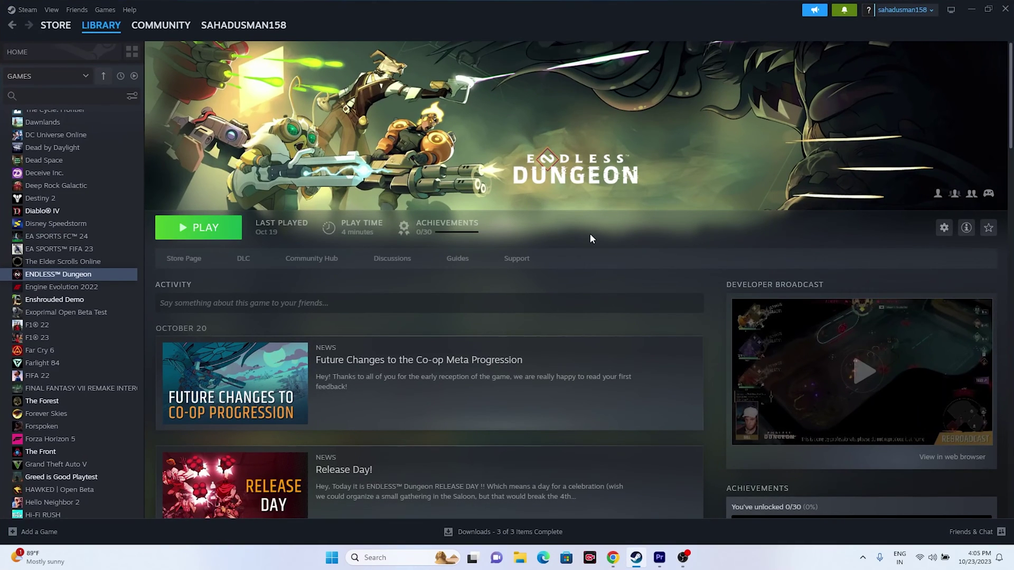
# Step: Switch to Chrome and examine the Manual Driver Search form on the NVIDIA GeForce drivers page
pyautogui.click(612, 557)
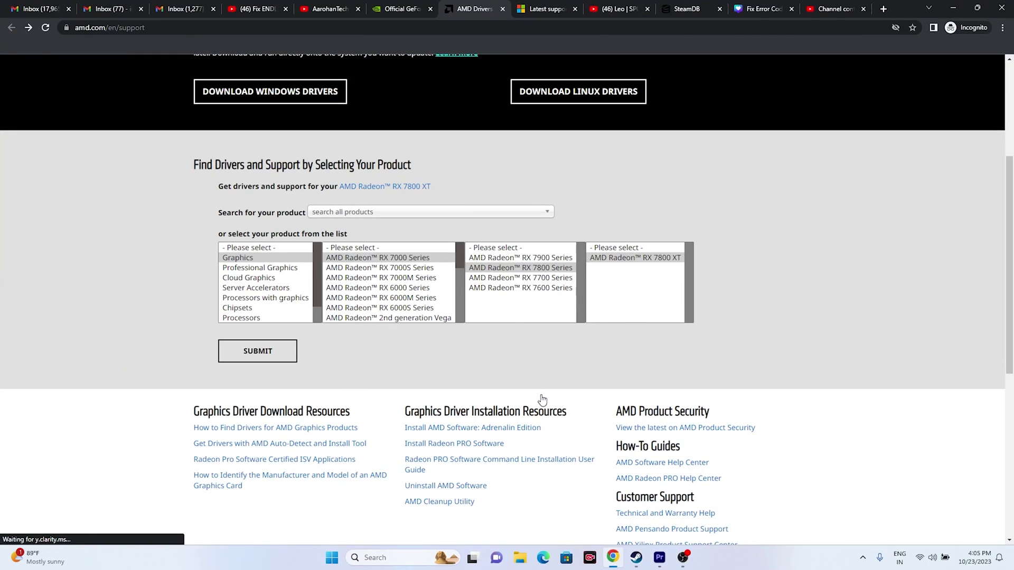
pyautogui.click(414, 7)
pyautogui.scroll(-2, 963, 203)
pyautogui.scroll(2, 667, 115)
pyautogui.scroll(-2, 976, 225)
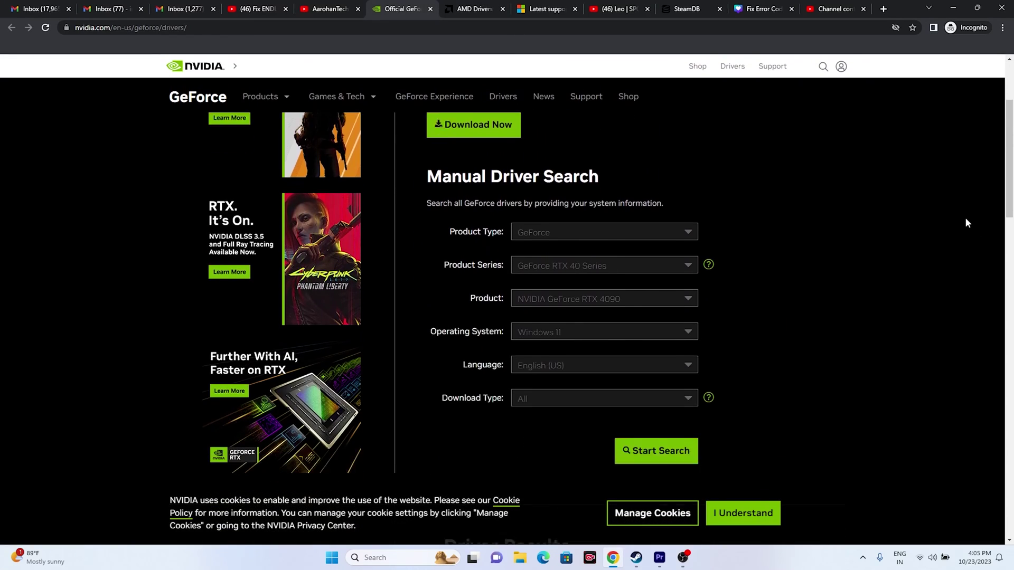
pyautogui.scroll(-3, 966, 219)
pyautogui.scroll(3, 966, 219)
pyautogui.scroll(-2, 966, 218)
pyautogui.scroll(1, 966, 219)
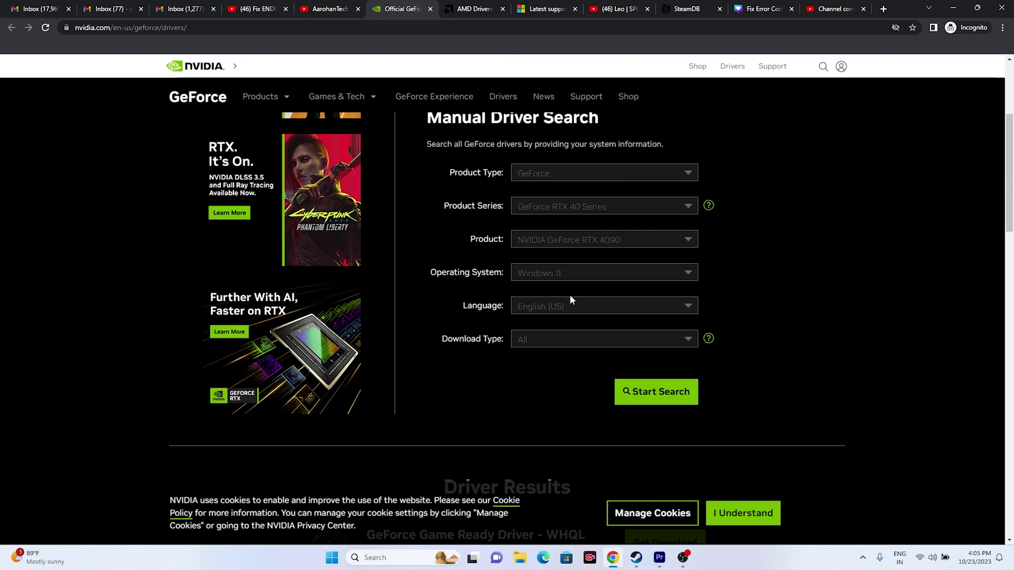
# Step: Examine the driver version and release date of the newest GeForce Game Ready Driver in the Driver Results
pyautogui.scroll(-5, 856, 227)
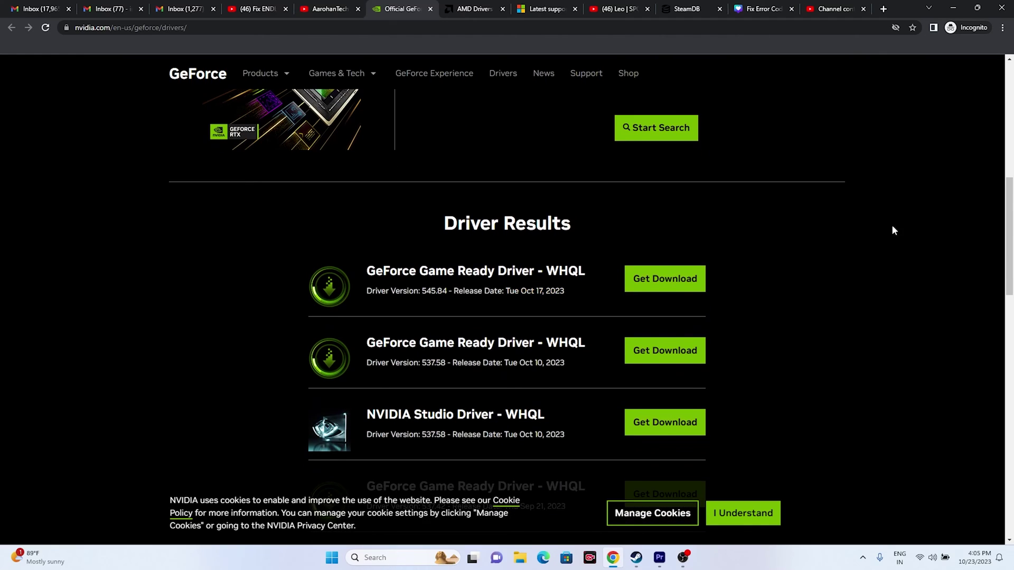
pyautogui.moveTo(369, 292); pyautogui.dragTo(445, 289)
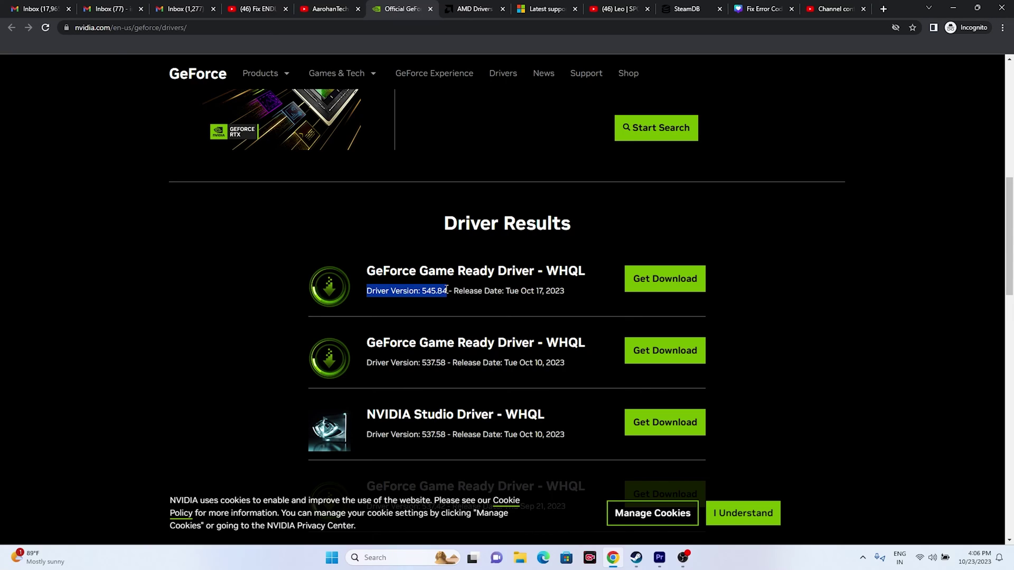
pyautogui.moveTo(506, 292); pyautogui.dragTo(564, 291)
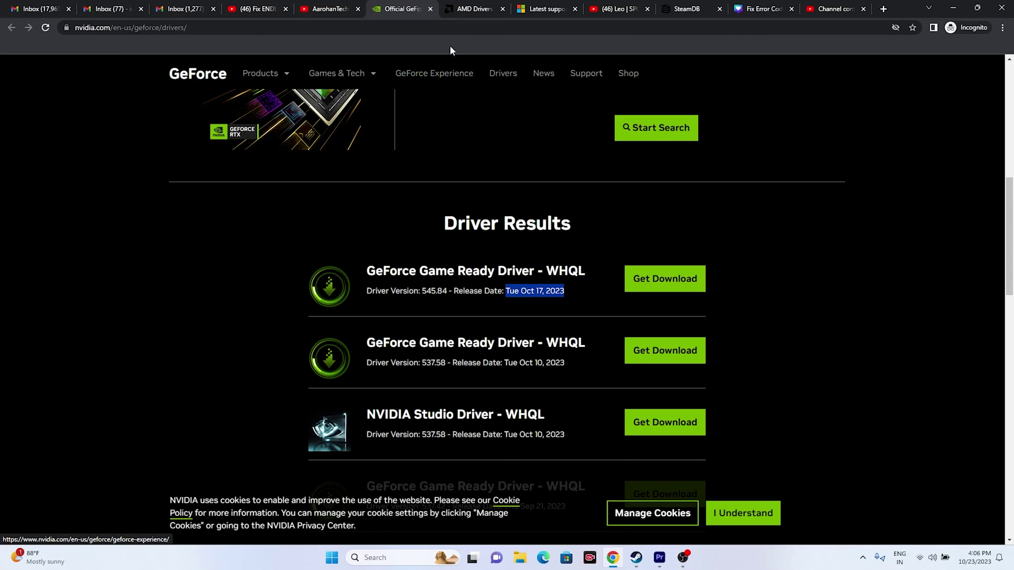
# Step: Submit the AMD Radeon RX 7800 XT selection on the AMD support page and view its drivers by operating system
pyautogui.click(465, 15)
pyautogui.click(294, 353)
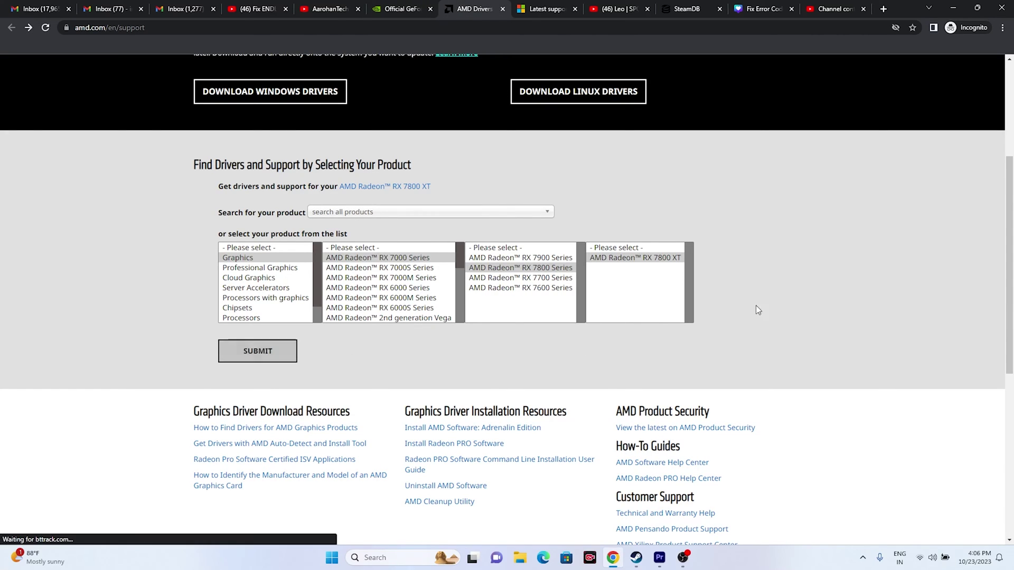
pyautogui.scroll(-2, 924, 218)
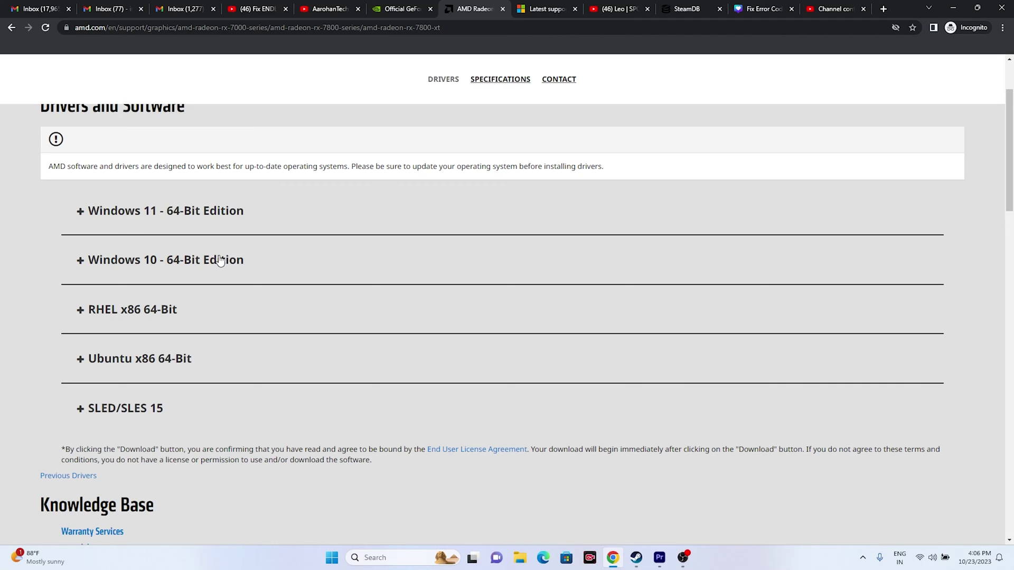
# Step: Bring up the Microsoft Visual C++ Redistributable article and find the Visual Studio 2015–2022 download table
pyautogui.click(546, 9)
pyautogui.scroll(3, 533, 155)
pyautogui.scroll(6, 532, 155)
pyautogui.scroll(-6, 532, 156)
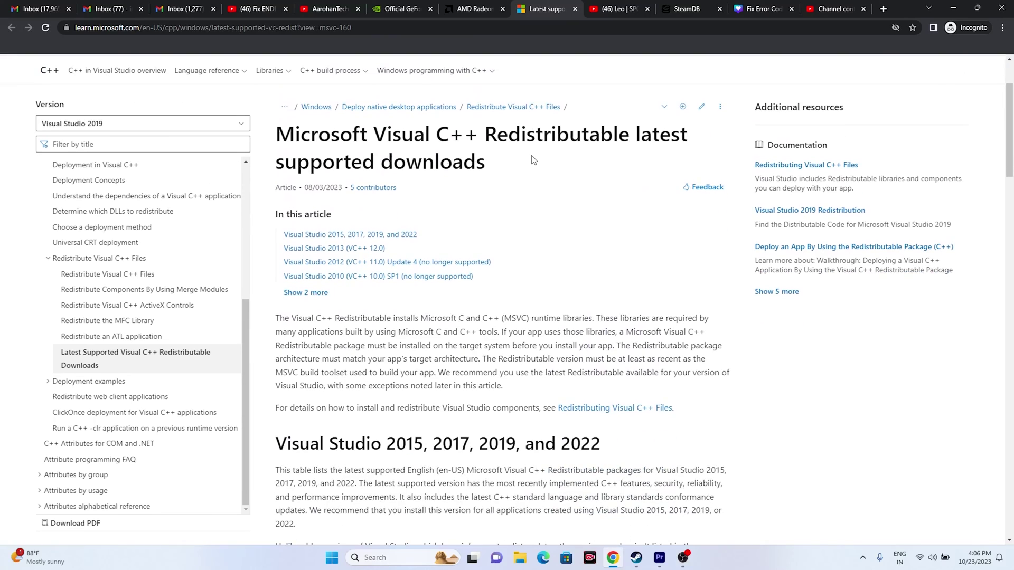
pyautogui.scroll(-5, 532, 156)
pyautogui.scroll(1, 291, 191)
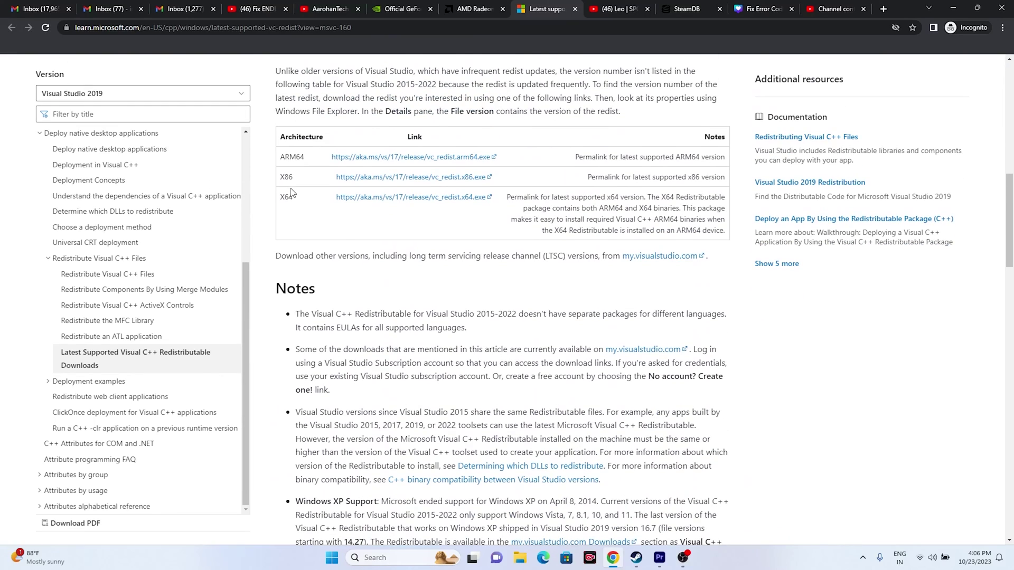
# Step: Highlight the X86 and X64 architectures in the redistributable table, then minimize the browser to return to Steam
pyautogui.moveTo(285, 176); pyautogui.dragTo(300, 180)
pyautogui.click(284, 195)
pyautogui.moveTo(283, 195); pyautogui.dragTo(309, 200)
pyautogui.doubleClick(287, 177)
pyautogui.click(95, 165)
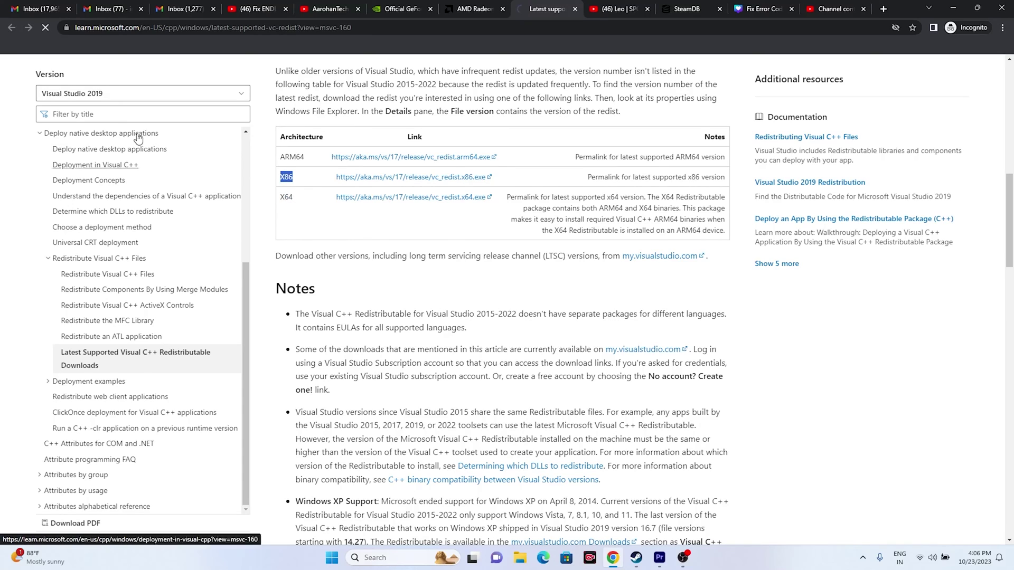
pyautogui.click(40, 28)
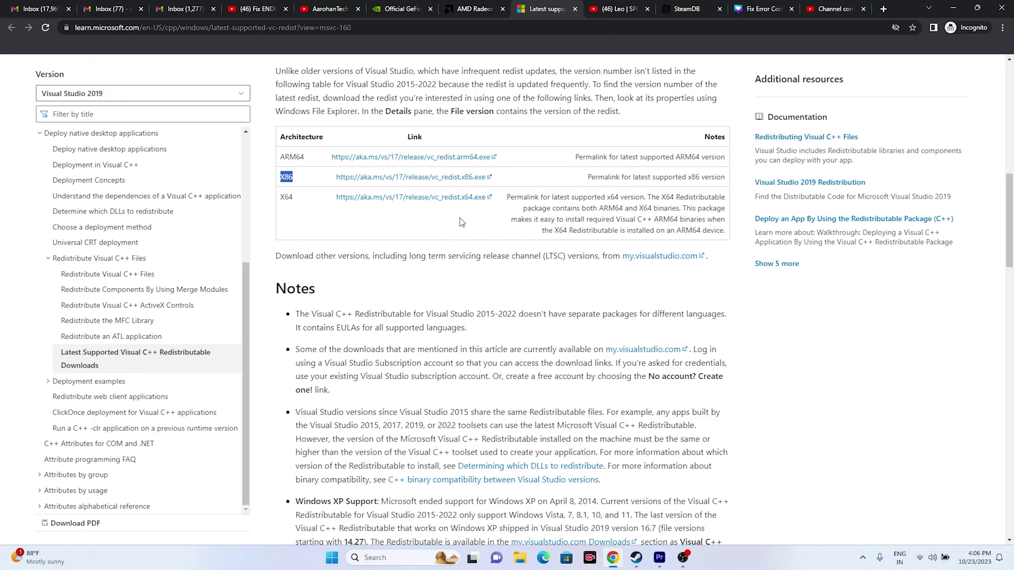
pyautogui.click(954, 7)
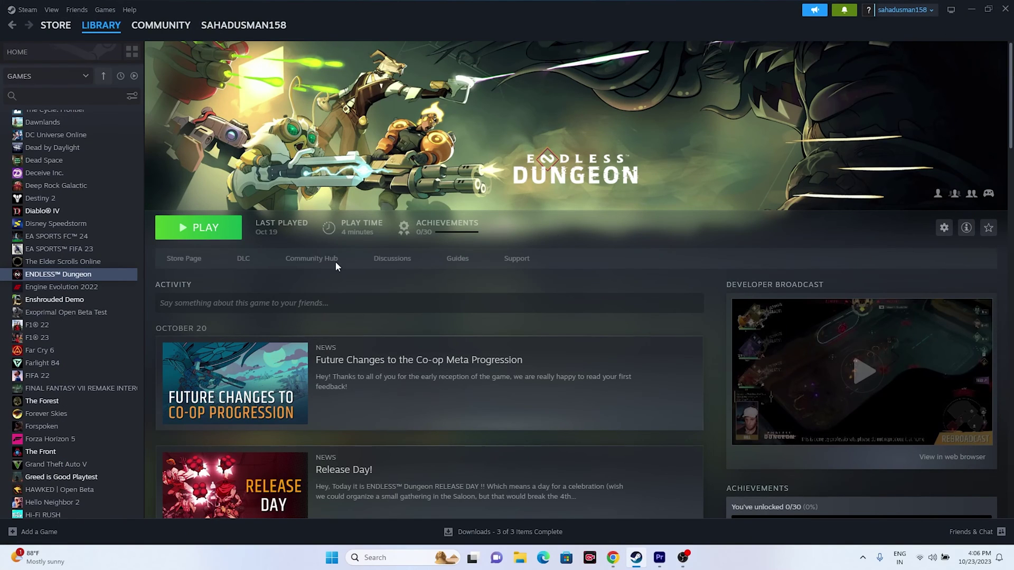
# Step: Dismiss the game's management options, view the local drive under This PC in File Explorer, and close File Explorer
pyautogui.rightClick(49, 275)
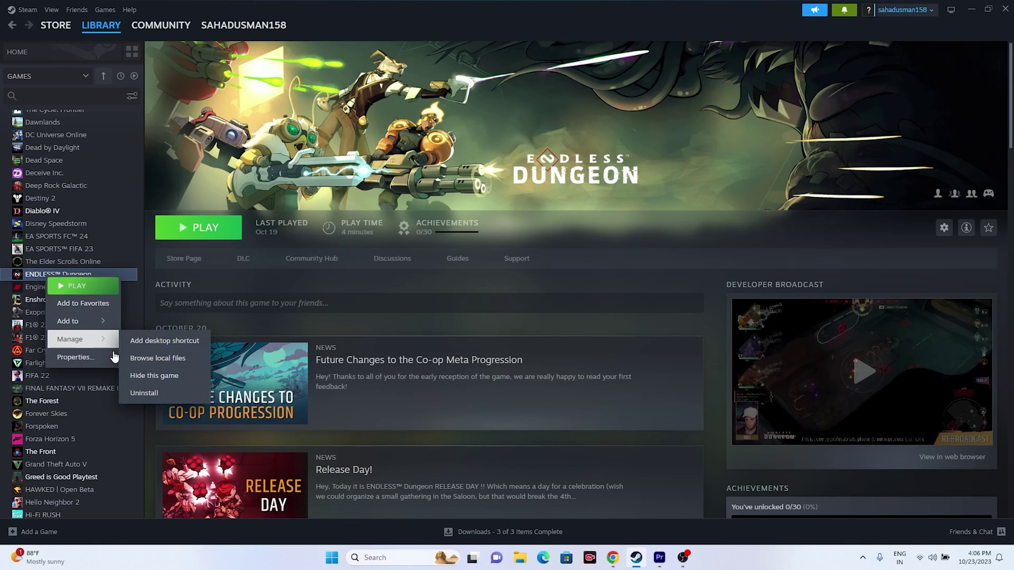
pyautogui.click(210, 298)
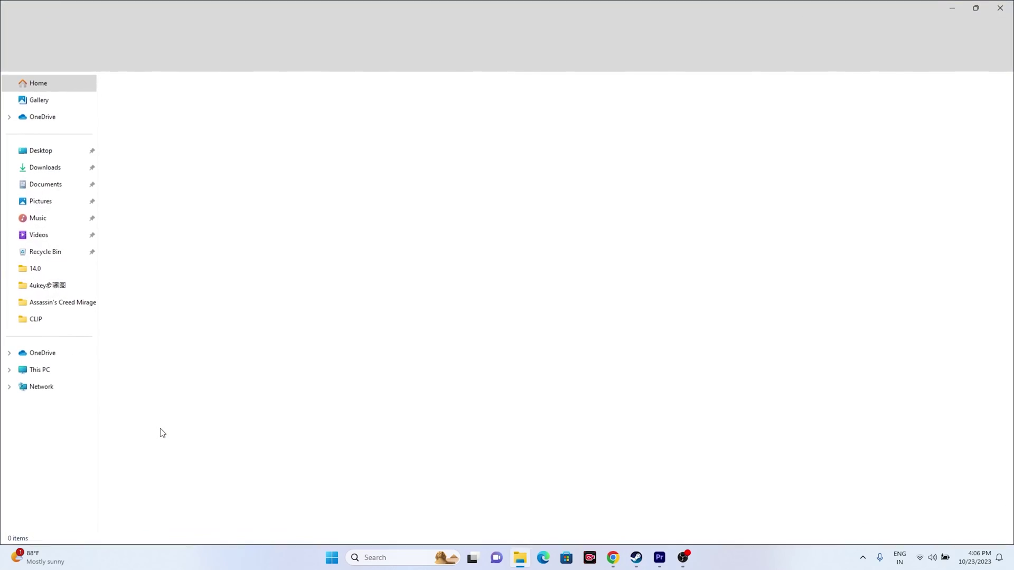
pyautogui.click(62, 370)
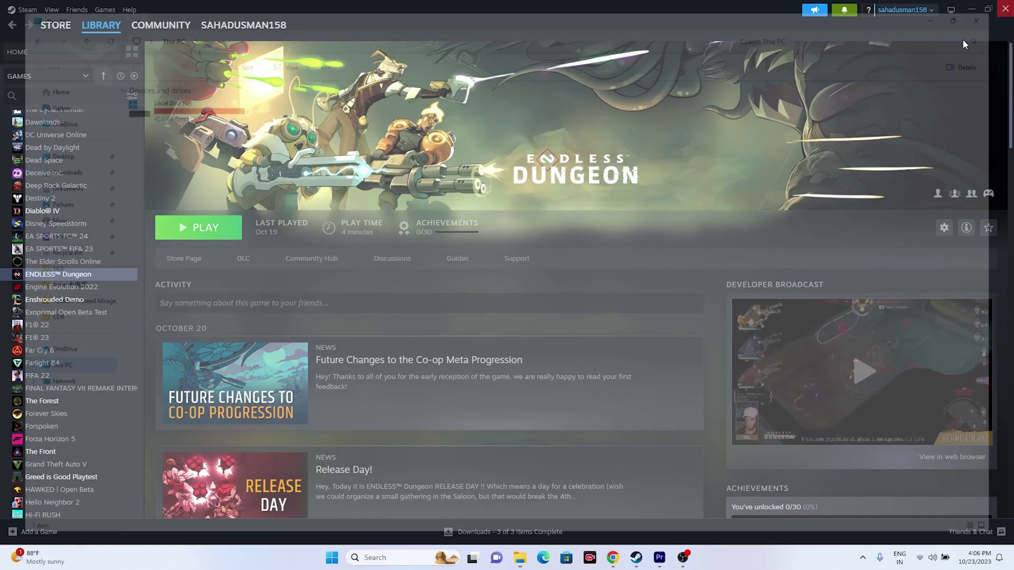
pyautogui.click(1001, 7)
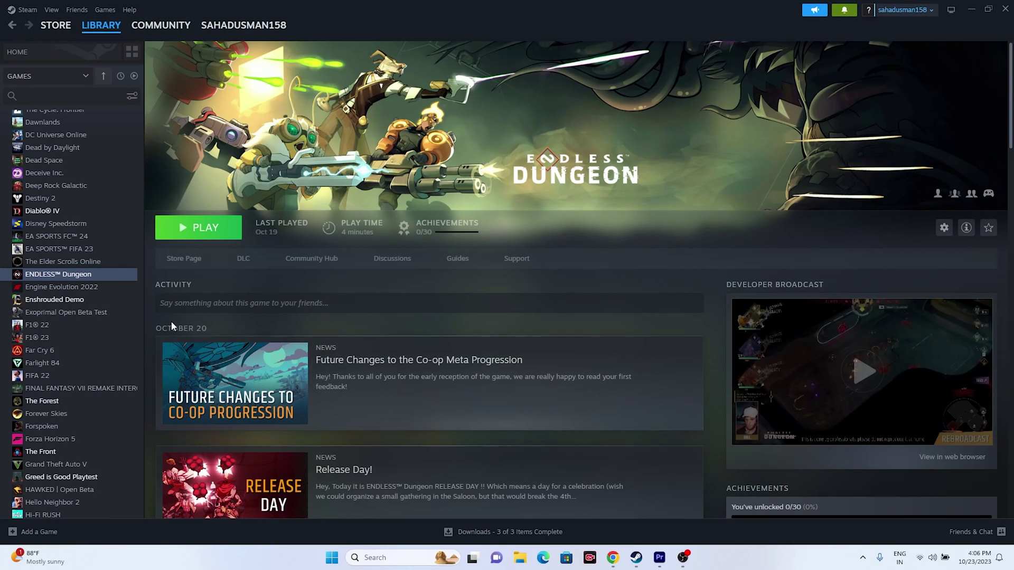
# Step: Verify the integrity of ENDLESS Dungeon's installed files, close the browser pages that open, and close the game's properties
pyautogui.rightClick(83, 278)
pyautogui.click(105, 355)
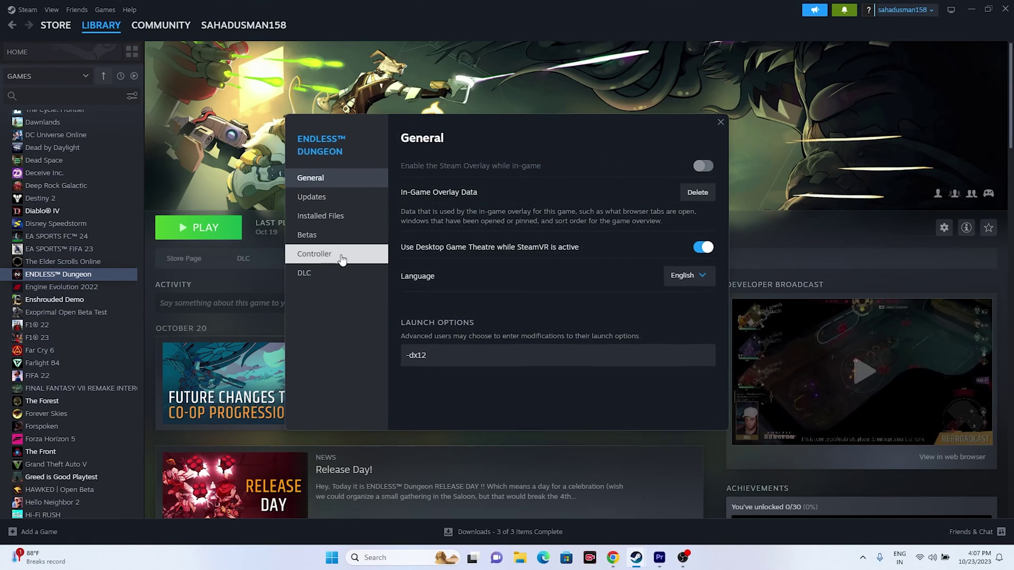
pyautogui.click(340, 218)
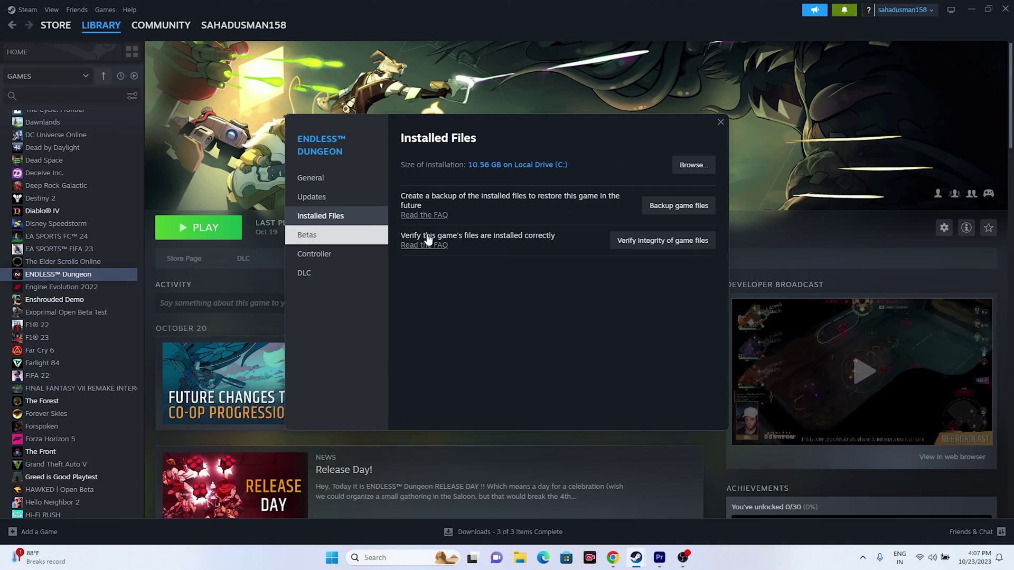
pyautogui.click(686, 243)
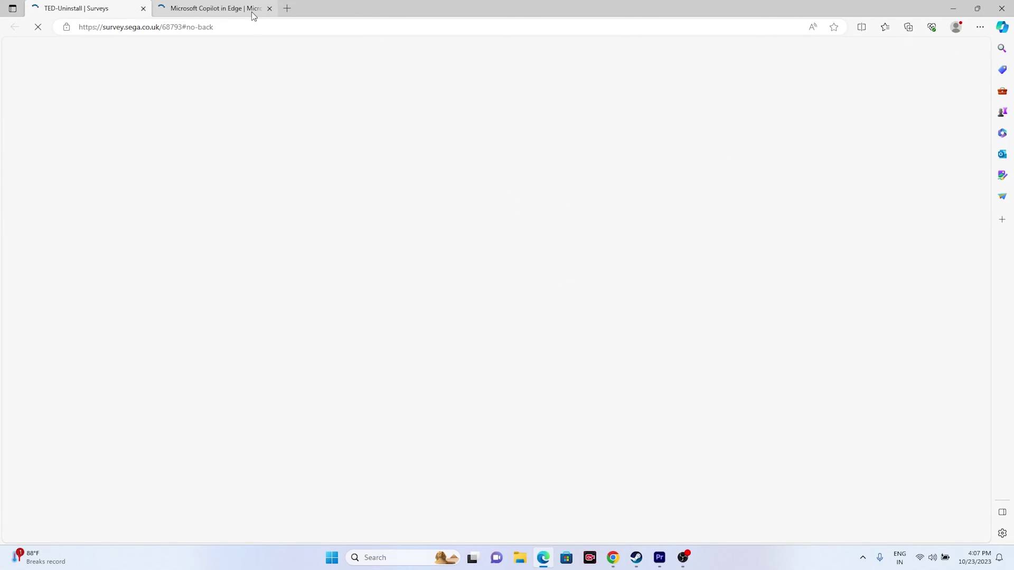
pyautogui.click(269, 9)
pyautogui.click(143, 8)
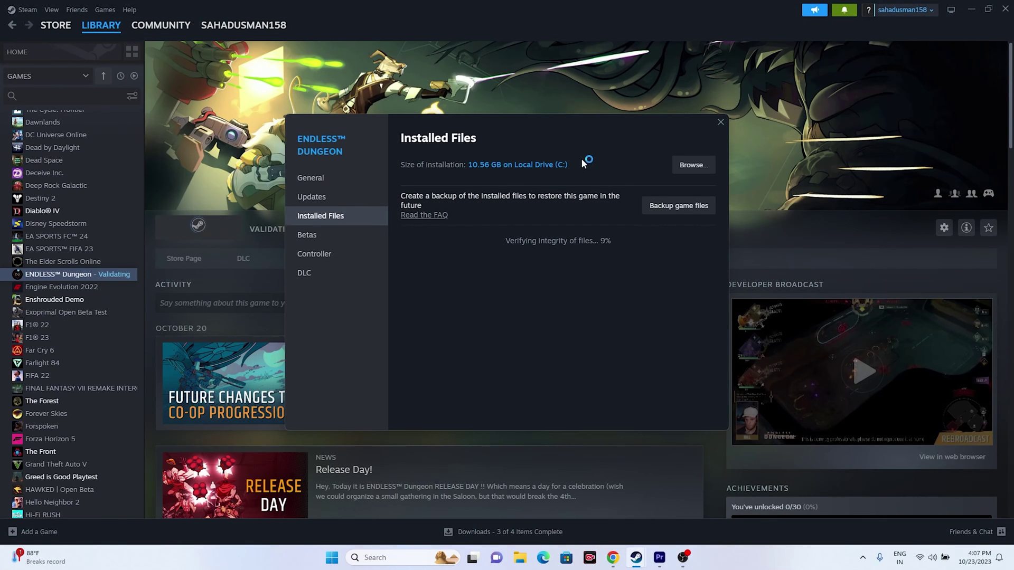
pyautogui.moveTo(575, 130); pyautogui.dragTo(648, 211)
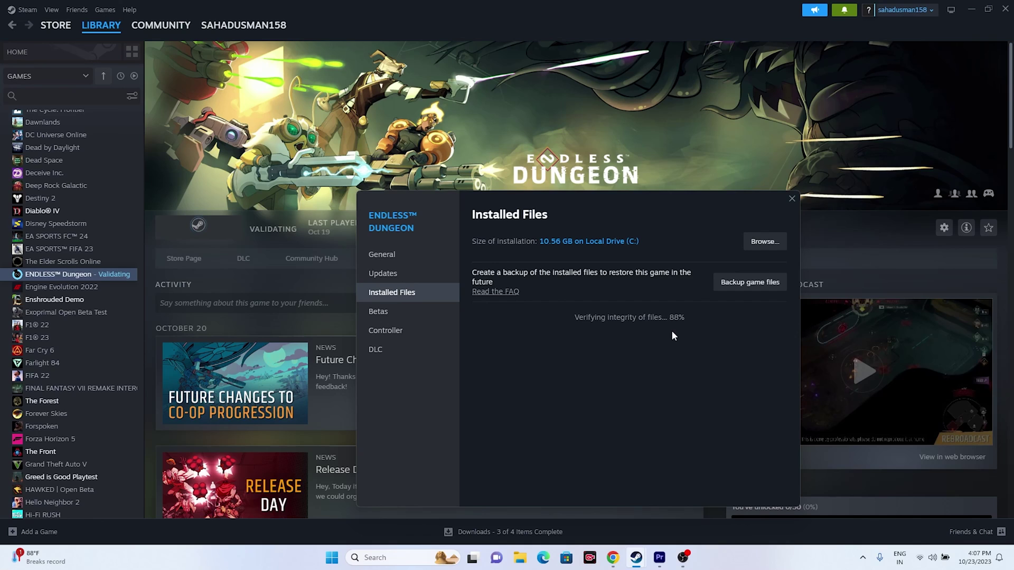
pyautogui.click(791, 198)
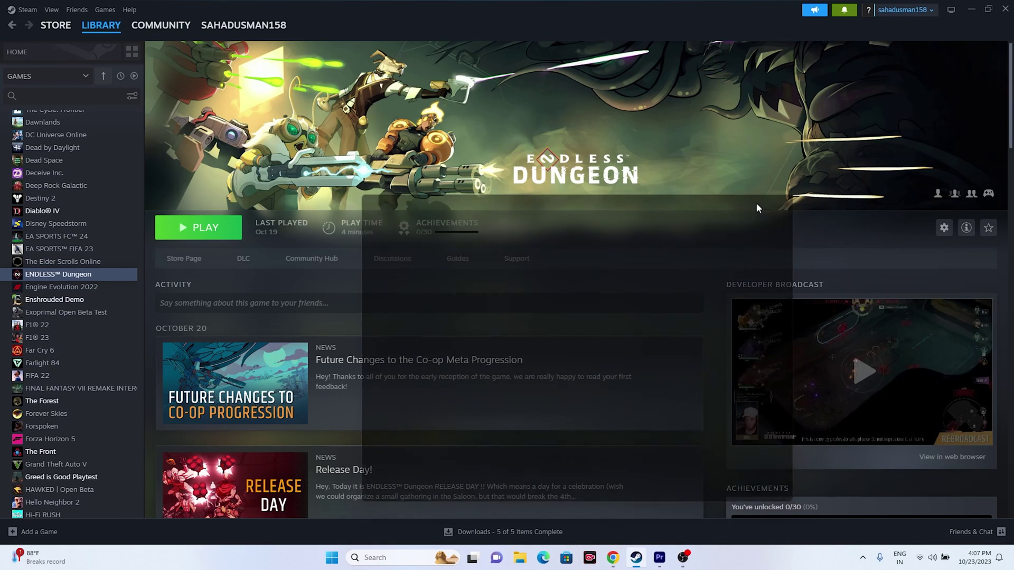